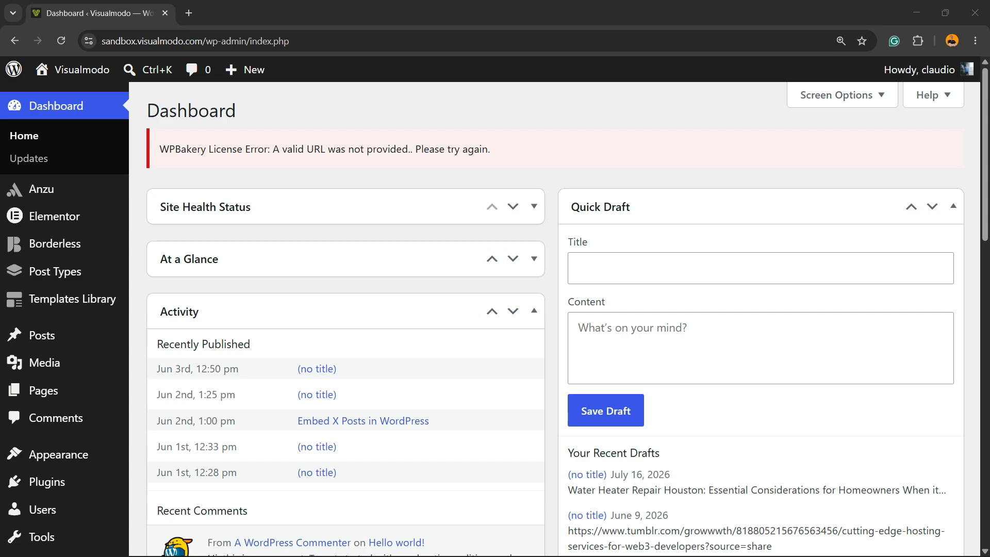
Open the About page of WPBakery Page Builder to see its version information.
{"action": "scroll", "coordinate": [67, 380], "scroll_direction": "down", "scroll_amount": 5}
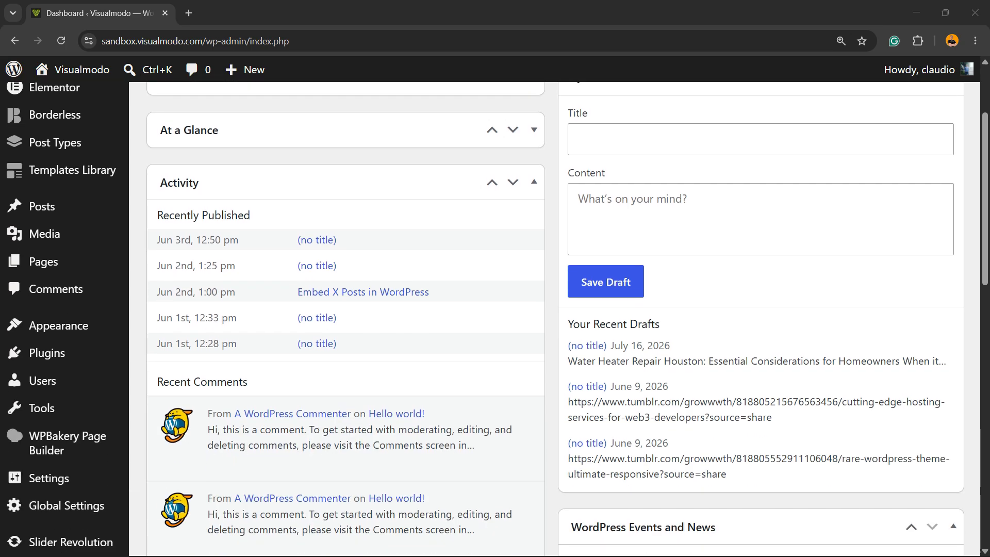
{"action": "mouse_move", "coordinate": [67, 379]}
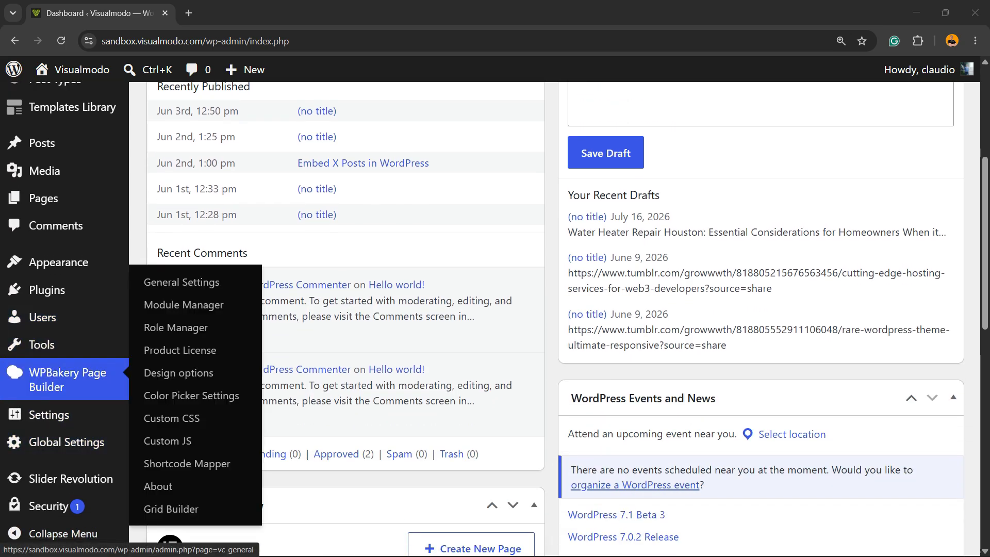
{"action": "left_click", "coordinate": [158, 486]}
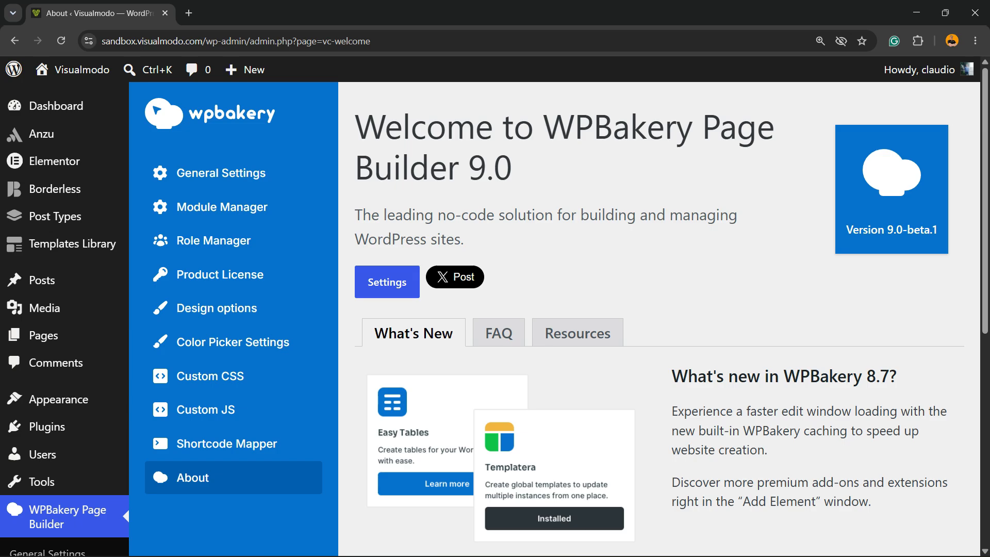
Return to the WordPress Dashboard and highlight the wp-admin part of the site address.
{"action": "left_click", "coordinate": [54, 106]}
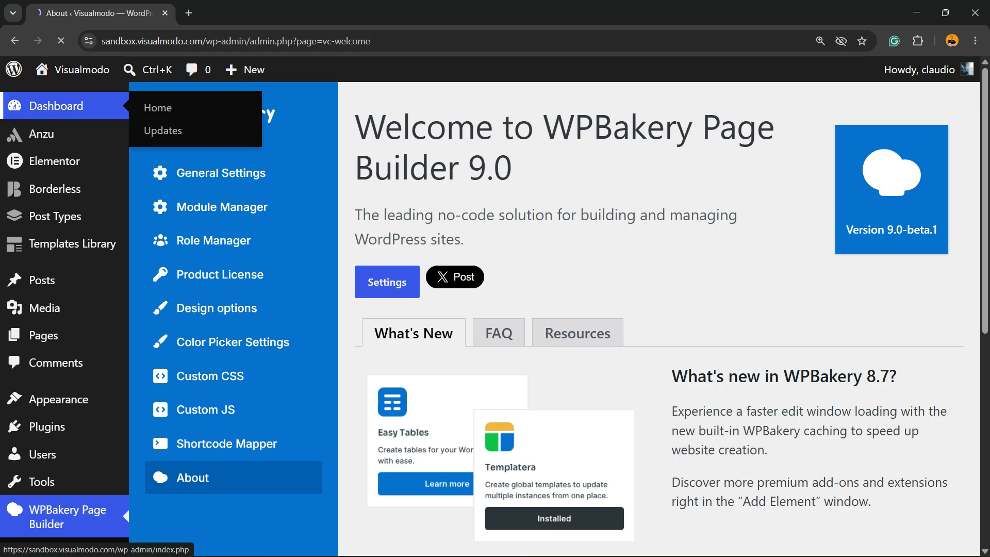
{"action": "left_click", "coordinate": [196, 41]}
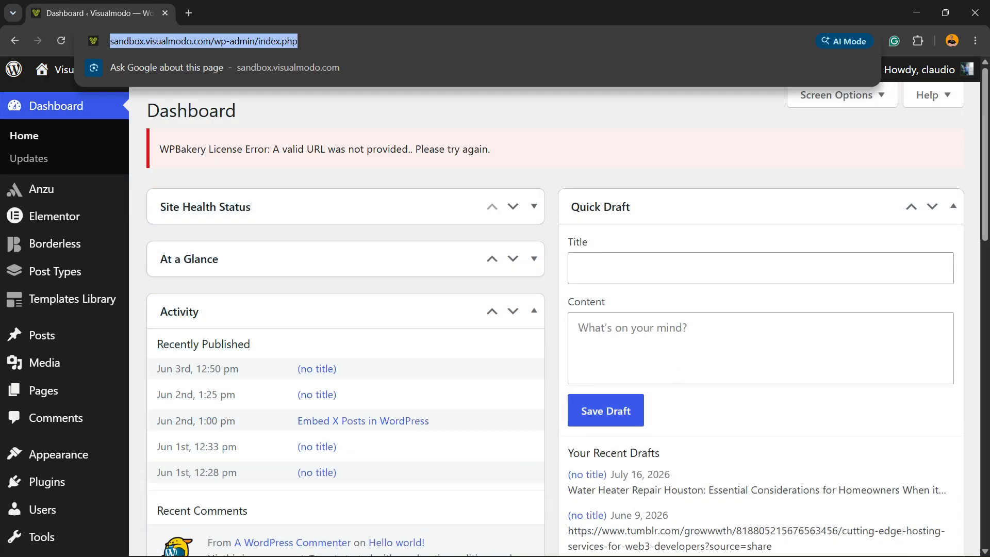
{"action": "left_click", "coordinate": [196, 41]}
{"action": "left_click_drag", "start_coordinate": [243, 40], "coordinate": [284, 41]}
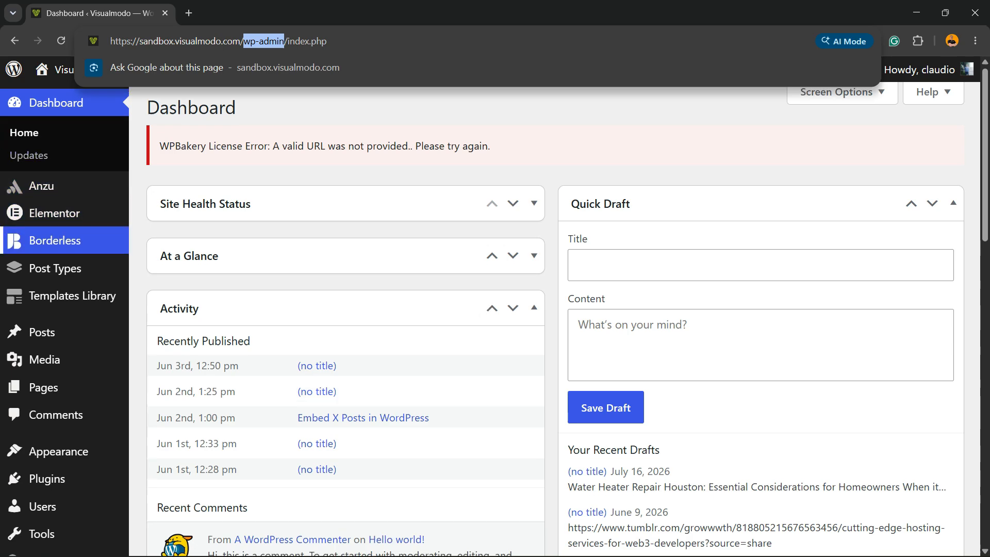
Find the Contact Form 7 plugin in the plugin directory, then install and activate it.
{"action": "scroll", "coordinate": [51, 232], "scroll_direction": "down", "scroll_amount": 5}
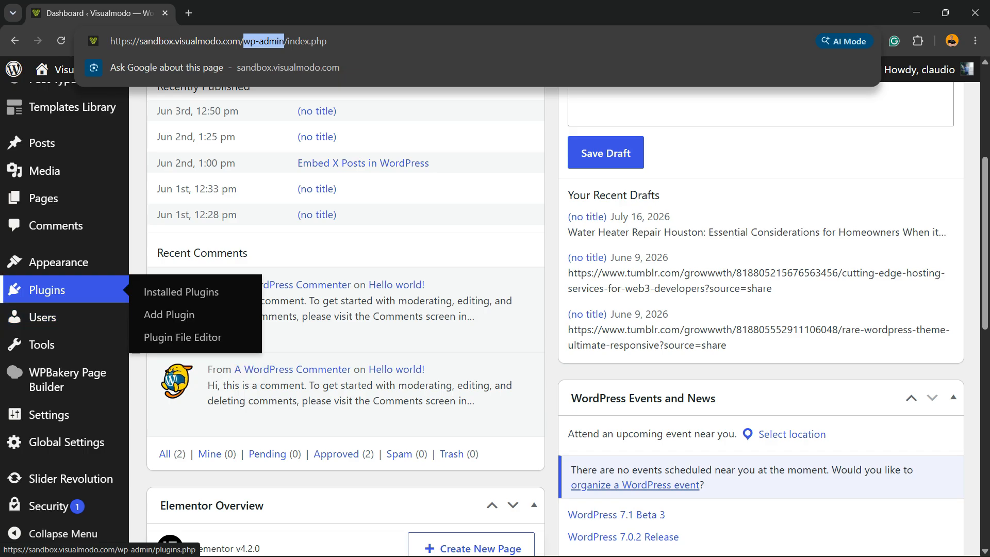
{"action": "left_click", "coordinate": [169, 315]}
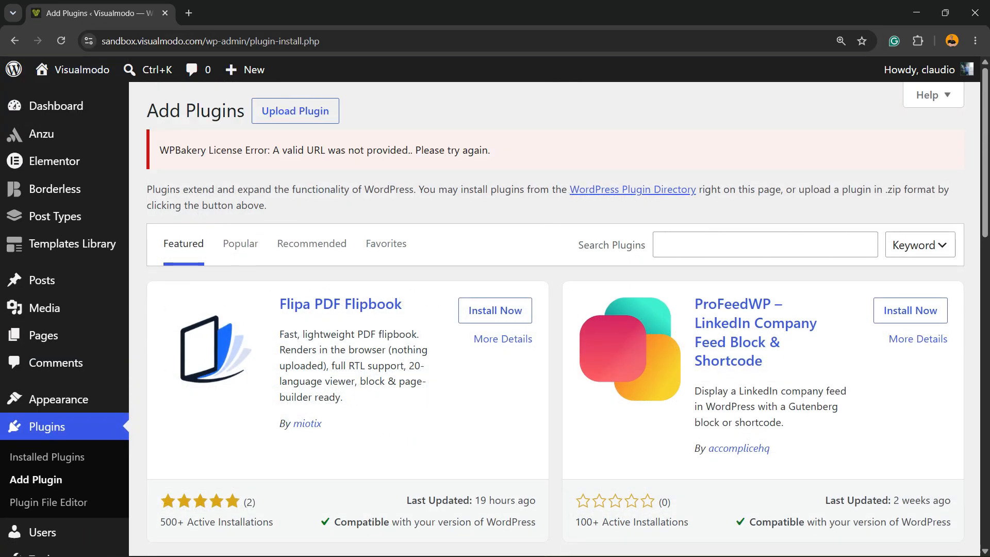
{"action": "left_click_drag", "start_coordinate": [589, 245], "coordinate": [642, 245]}
{"action": "left_click", "coordinate": [737, 245]}
{"action": "type", "text": "Contact Form 7"}
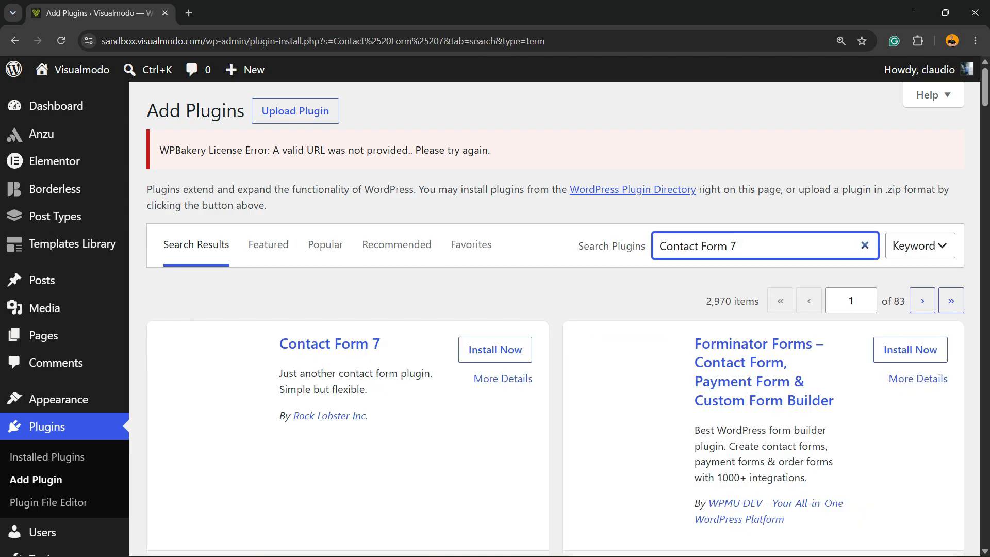
{"action": "left_click", "coordinate": [487, 349]}
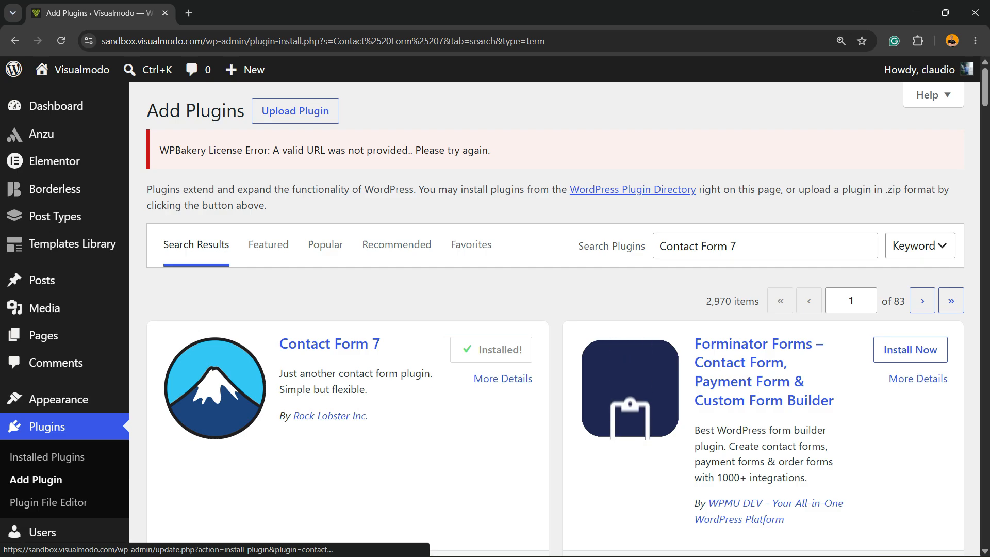
{"action": "left_click", "coordinate": [500, 350]}
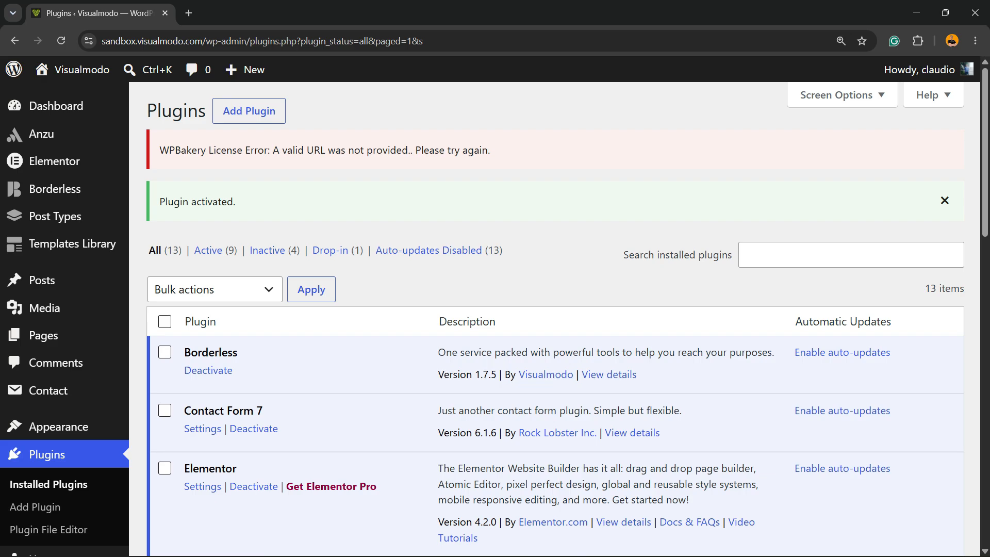
Open Contact form 1 for editing from the list of contact forms.
{"action": "scroll", "coordinate": [515, 361], "scroll_direction": "down", "scroll_amount": 3}
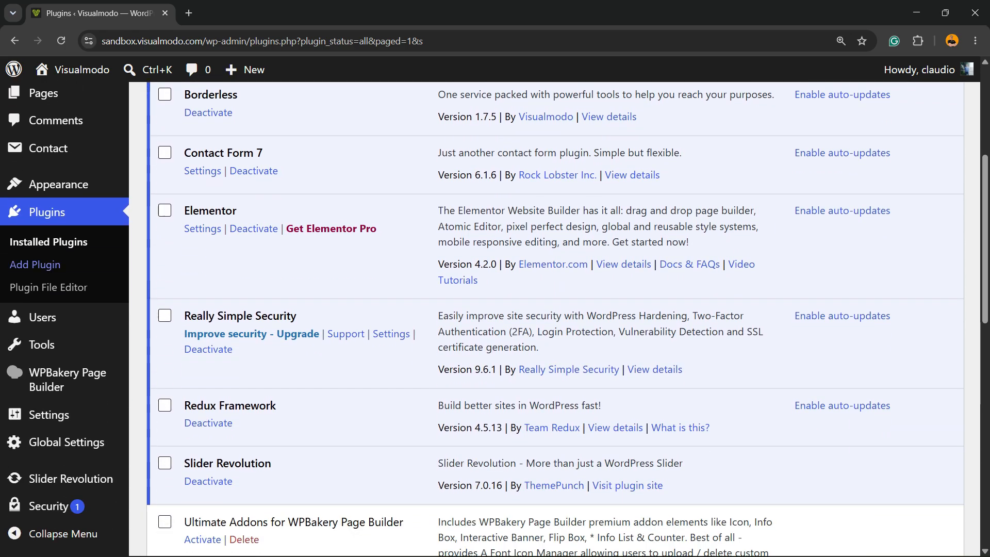
{"action": "mouse_move", "coordinate": [47, 433]}
{"action": "scroll", "coordinate": [46, 433], "scroll_direction": "up", "scroll_amount": 3}
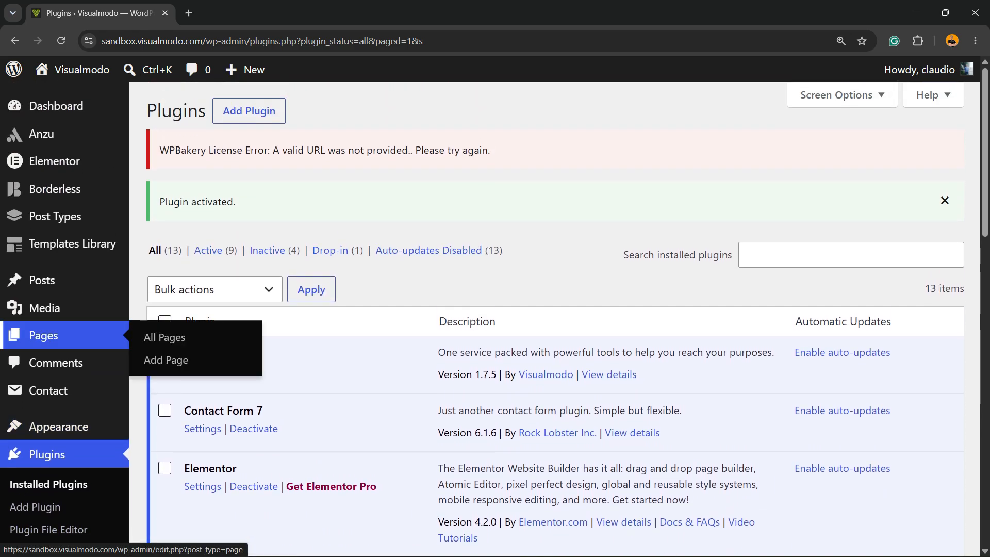
{"action": "mouse_move", "coordinate": [46, 390]}
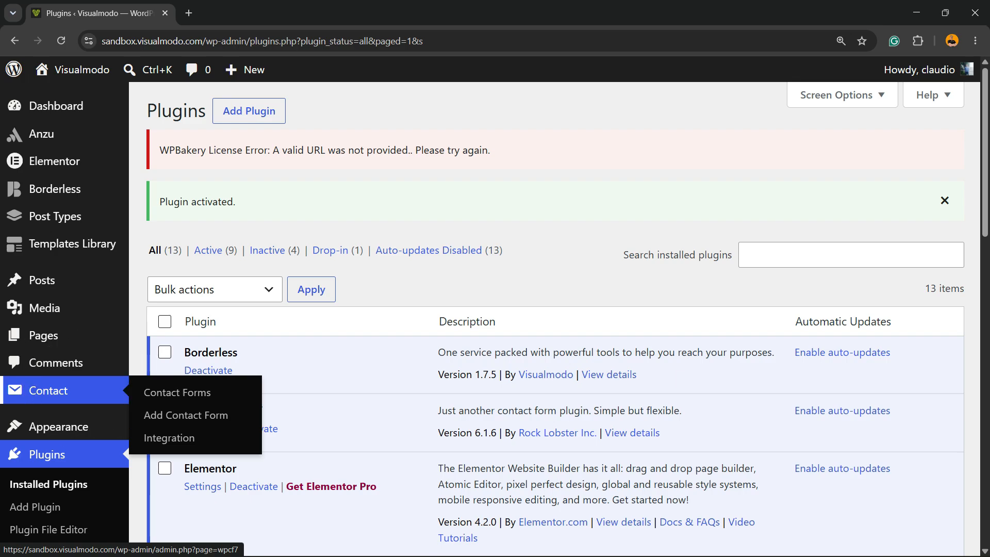
{"action": "scroll", "coordinate": [216, 392], "scroll_direction": "down", "scroll_amount": 3}
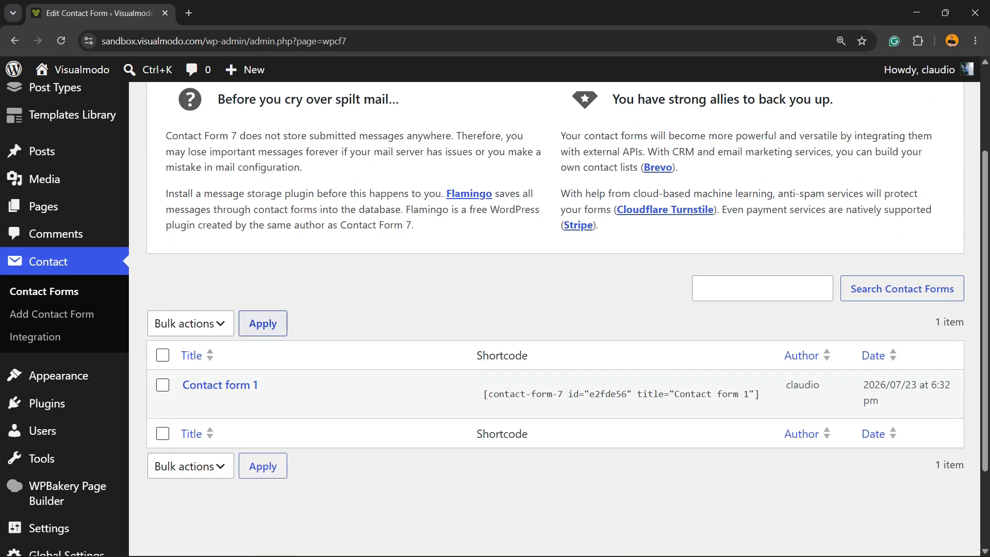
{"action": "left_click", "coordinate": [216, 385]}
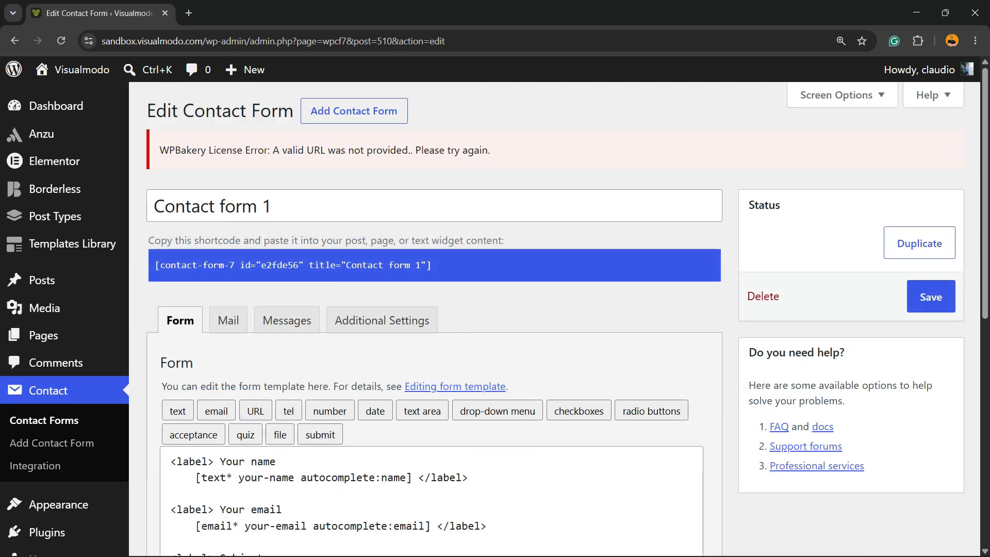
Review the form template and the mail settings of Contact form 1.
{"action": "scroll", "coordinate": [217, 385], "scroll_direction": "down", "scroll_amount": 5}
{"action": "scroll", "coordinate": [554, 314], "scroll_direction": "up", "scroll_amount": 3}
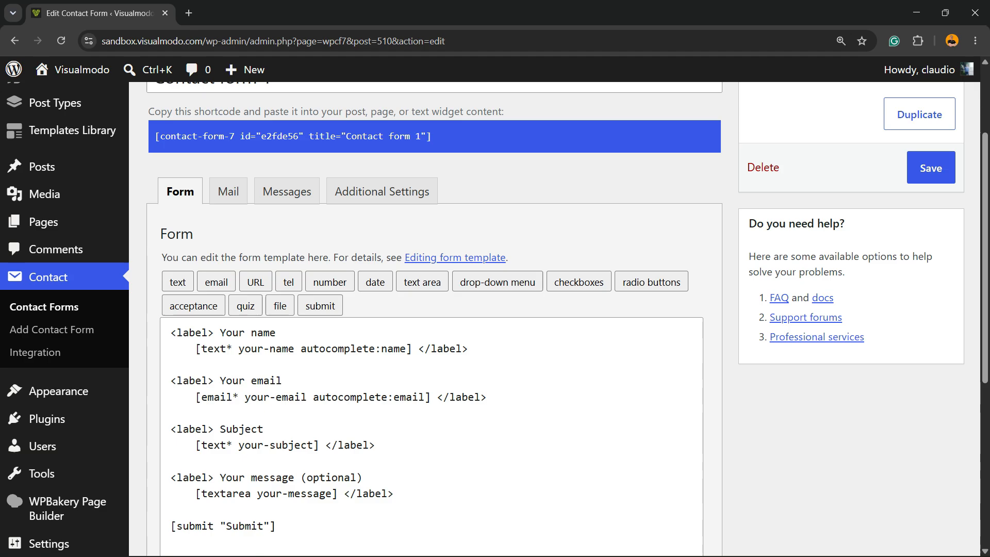
{"action": "scroll", "coordinate": [494, 318], "scroll_direction": "down", "scroll_amount": 3}
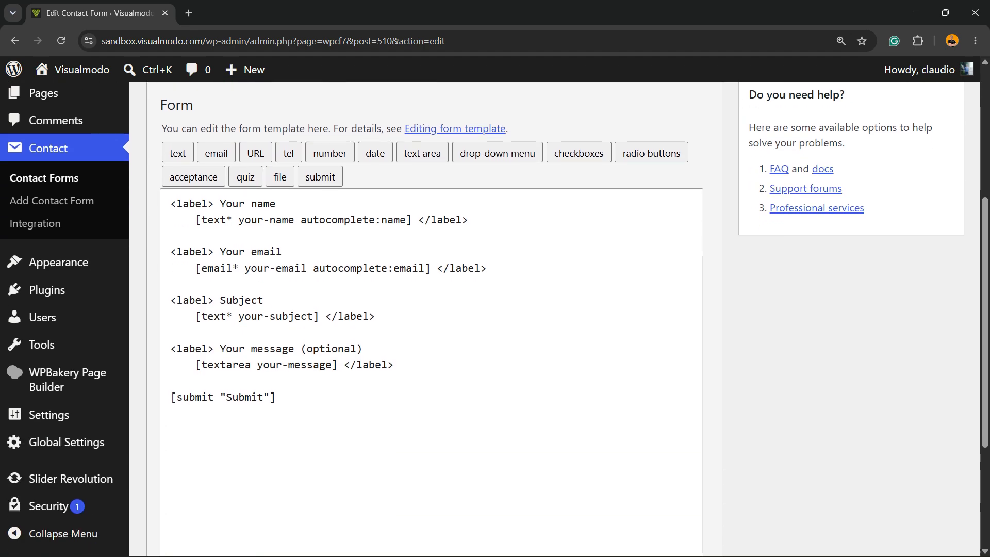
{"action": "scroll", "coordinate": [433, 315], "scroll_direction": "up", "scroll_amount": 3}
{"action": "left_click", "coordinate": [227, 191]}
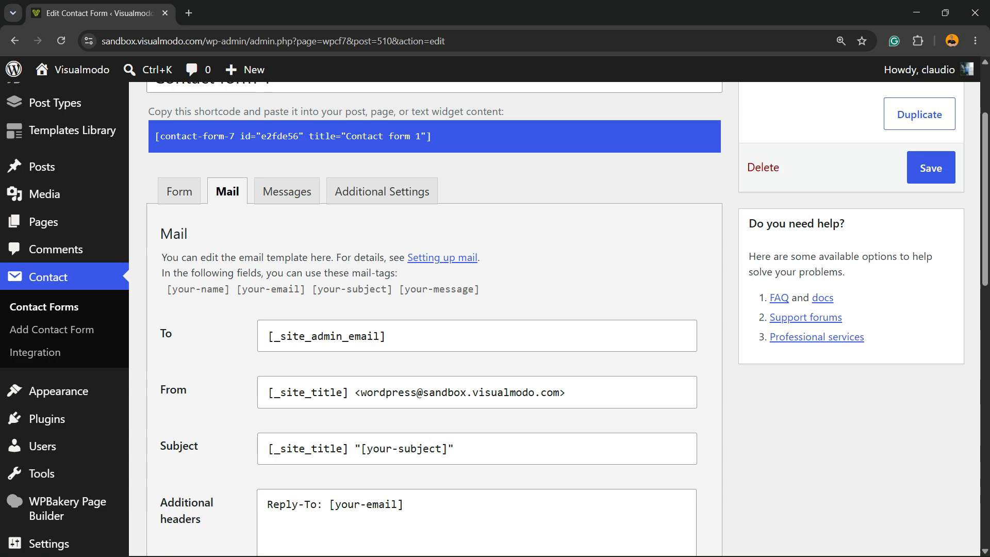
{"action": "scroll", "coordinate": [495, 320], "scroll_direction": "down", "scroll_amount": 10}
{"action": "scroll", "coordinate": [494, 319], "scroll_direction": "up", "scroll_amount": 8}
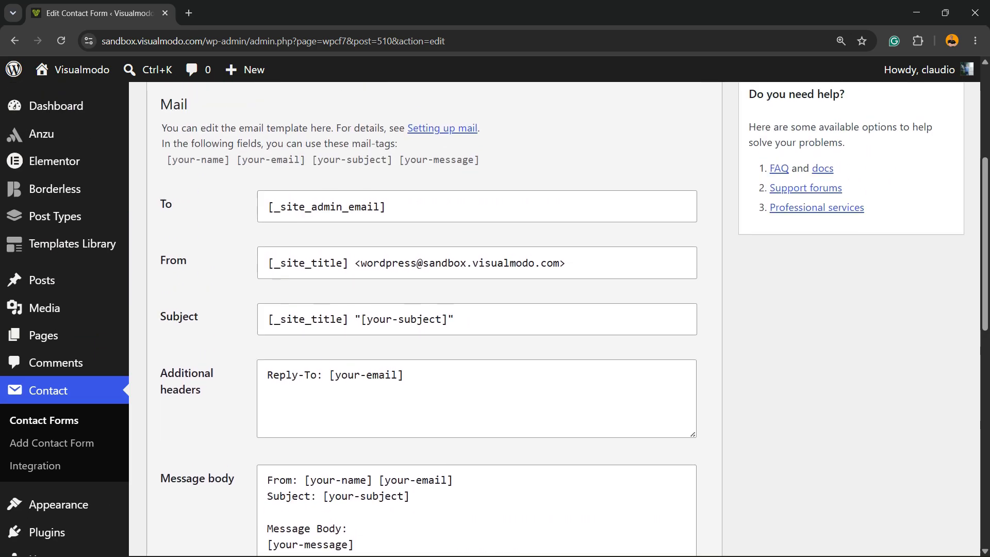
Review the messages and the additional settings of Contact form 1.
{"action": "scroll", "coordinate": [495, 319], "scroll_direction": "up", "scroll_amount": 5}
{"action": "left_click", "coordinate": [287, 320]}
{"action": "scroll", "coordinate": [384, 323], "scroll_direction": "down", "scroll_amount": 8}
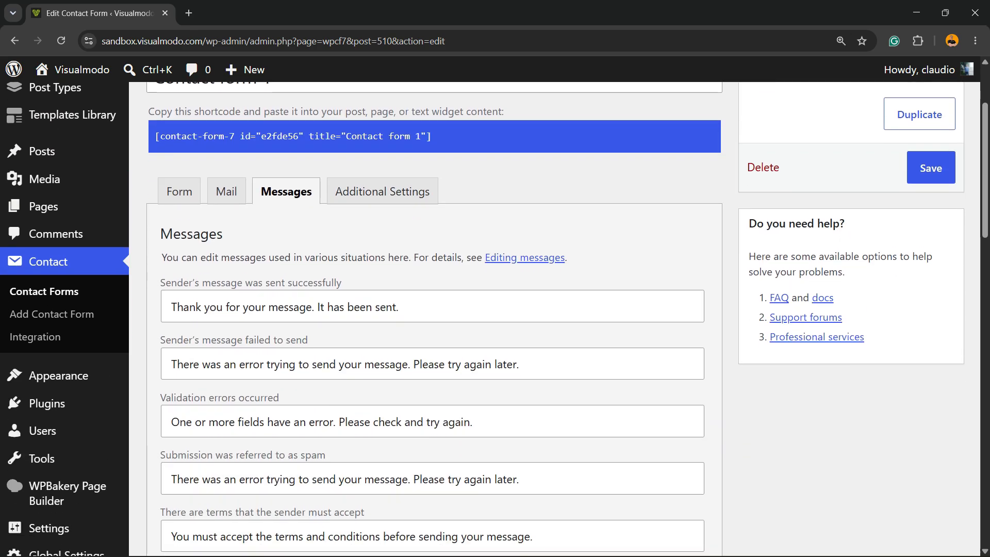
{"action": "scroll", "coordinate": [385, 322], "scroll_direction": "up", "scroll_amount": 4}
{"action": "scroll", "coordinate": [495, 320], "scroll_direction": "up", "scroll_amount": 5}
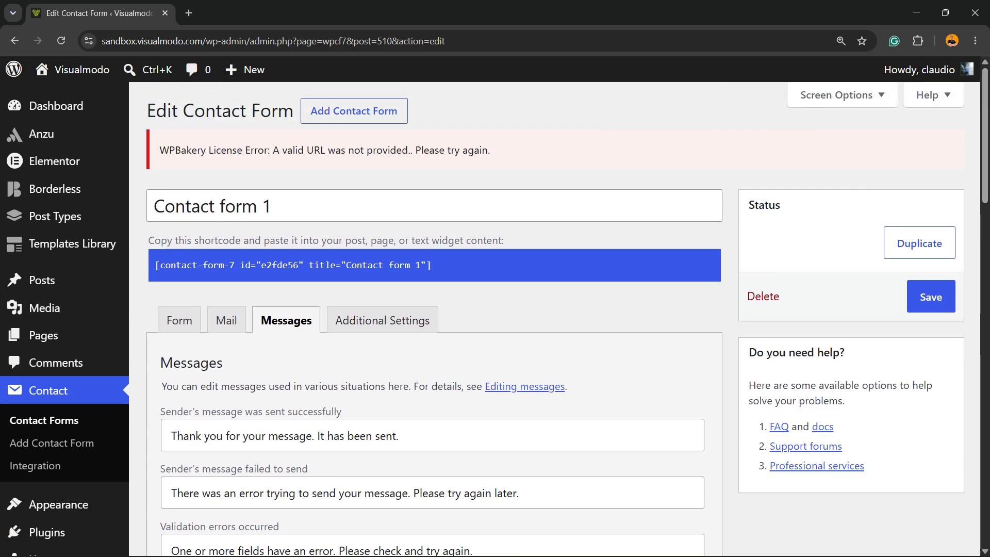
{"action": "left_click", "coordinate": [382, 320]}
{"action": "scroll", "coordinate": [384, 320], "scroll_direction": "down", "scroll_amount": 4}
{"action": "scroll", "coordinate": [384, 320], "scroll_direction": "up", "scroll_amount": 4}
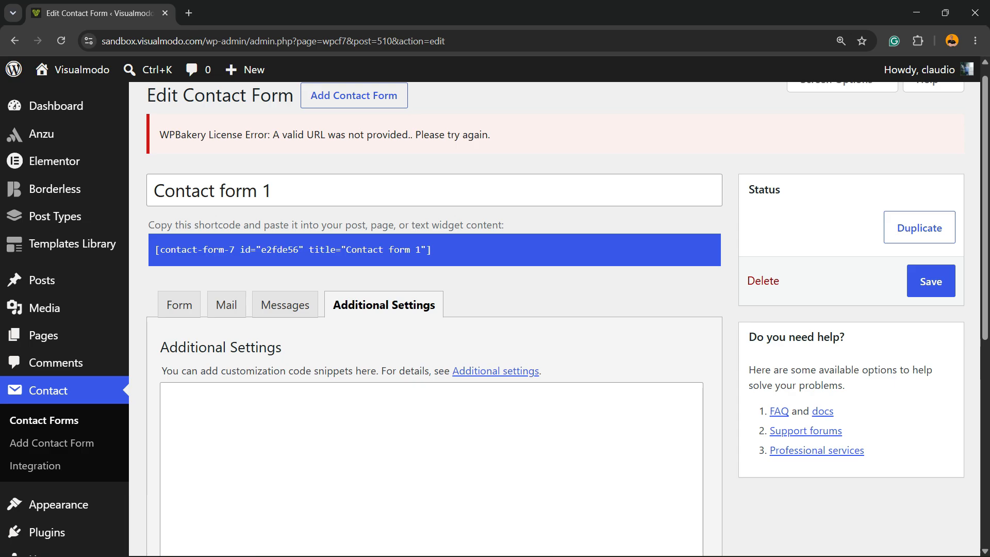
Start a new page and open it in the WPBakery Page Builder backend editor.
{"action": "mouse_move", "coordinate": [46, 336]}
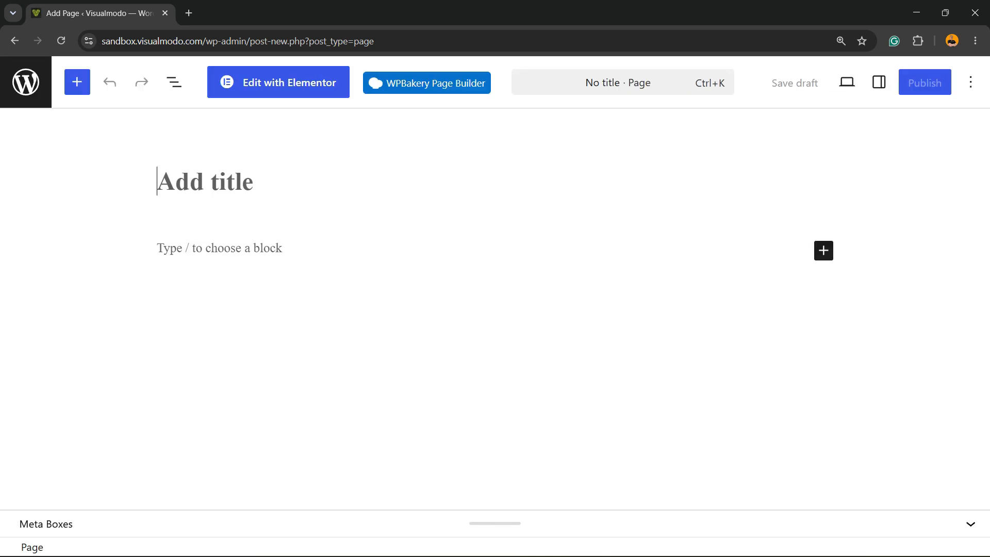
{"action": "left_click", "coordinate": [427, 83]}
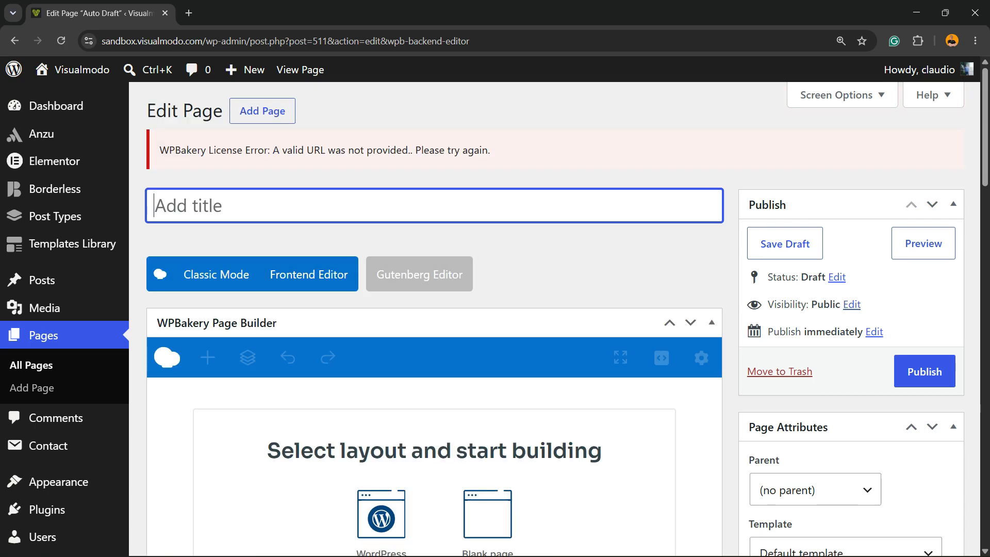
{"action": "scroll", "coordinate": [417, 279], "scroll_direction": "down", "scroll_amount": 3}
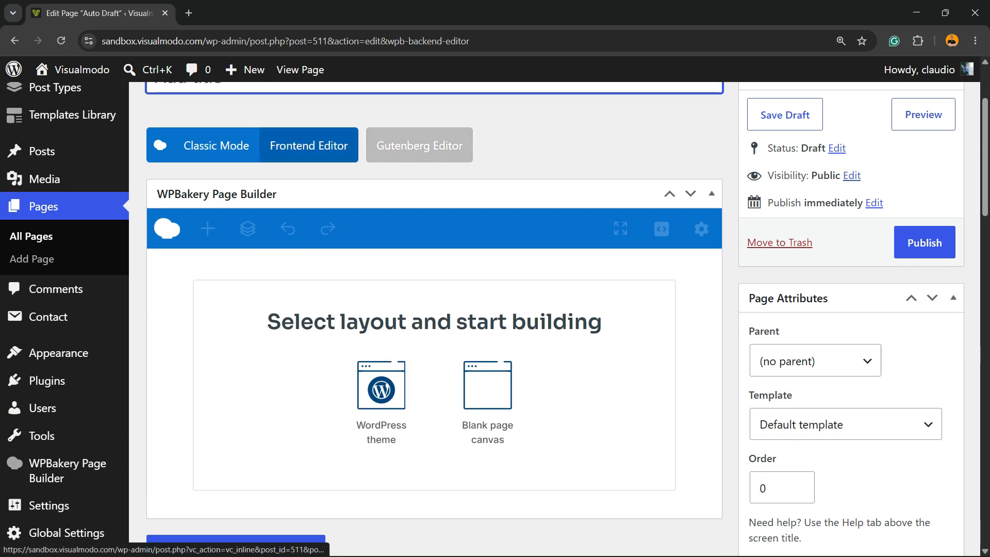
{"action": "scroll", "coordinate": [310, 146], "scroll_direction": "up", "scroll_amount": 1}
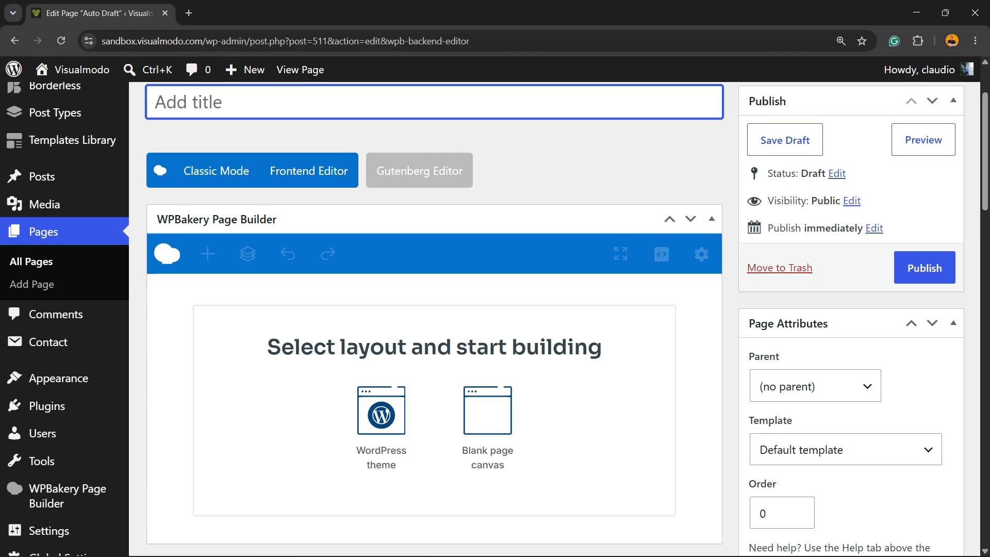
Open the Frontend Editor for the new page in a separate browser tab.
{"action": "scroll", "coordinate": [278, 263], "scroll_direction": "up", "scroll_amount": 2}
{"action": "right_click", "coordinate": [279, 263]}
{"action": "left_click", "coordinate": [309, 283]}
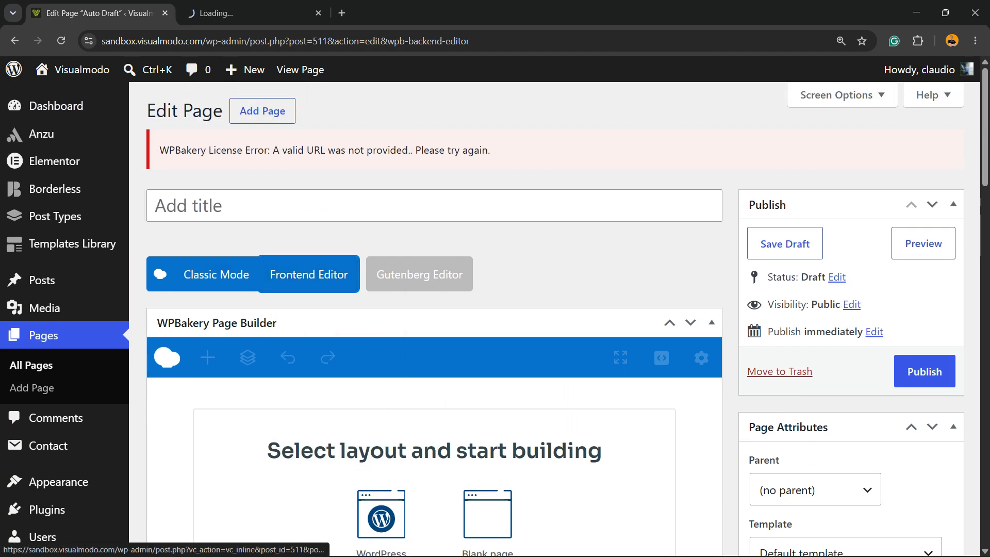
Choose the WordPress theme layout for the new page in the backend editor.
{"action": "scroll", "coordinate": [382, 402], "scroll_direction": "down", "scroll_amount": 3}
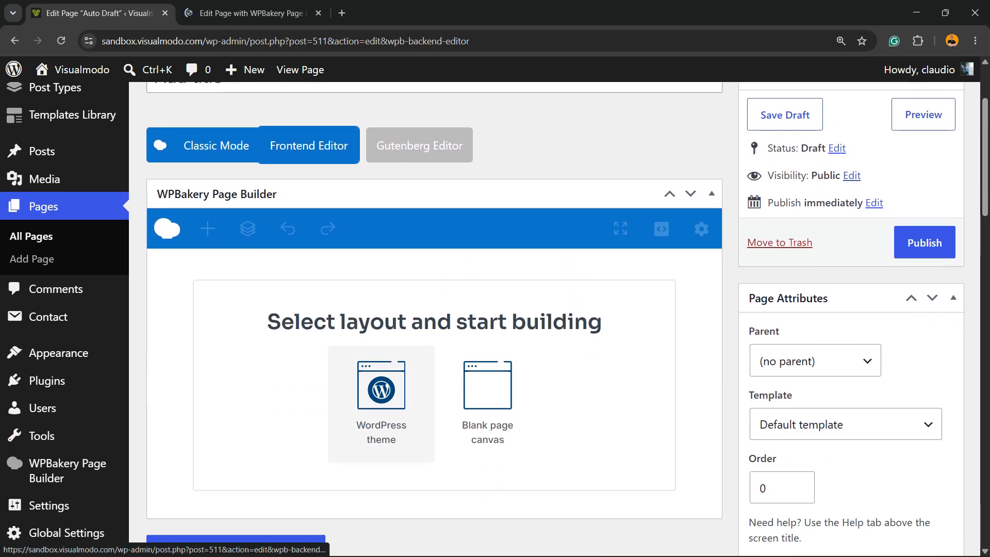
{"action": "left_click_drag", "start_coordinate": [267, 321], "coordinate": [602, 321]}
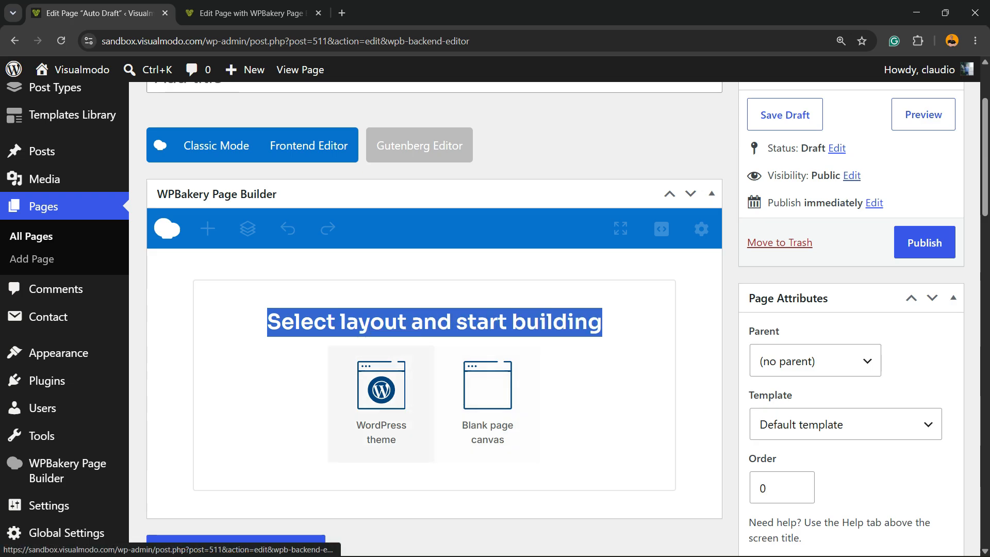
{"action": "left_click", "coordinate": [381, 392]}
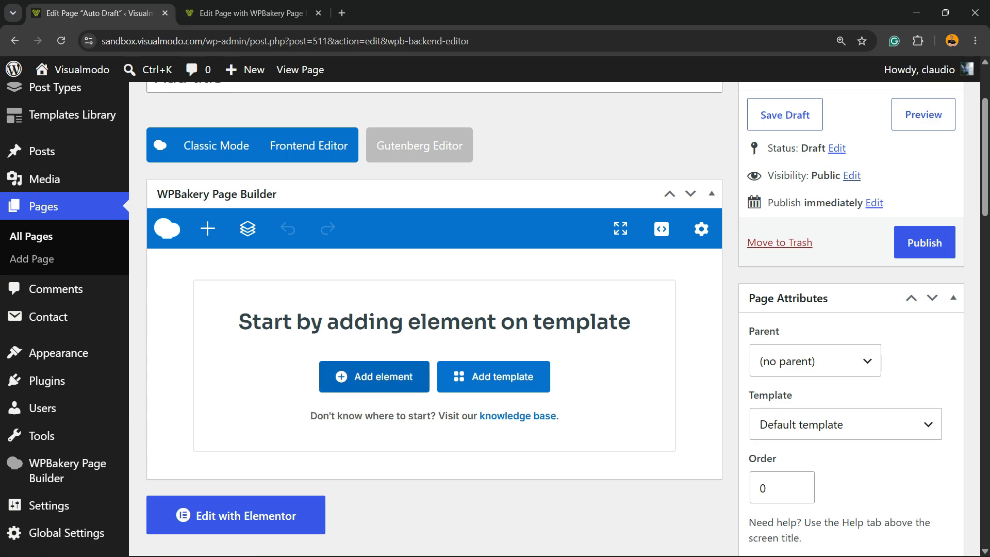
Add a Contact Form 7 element to the page with Contact form 1 selected, and save its settings.
{"action": "left_click", "coordinate": [376, 377]}
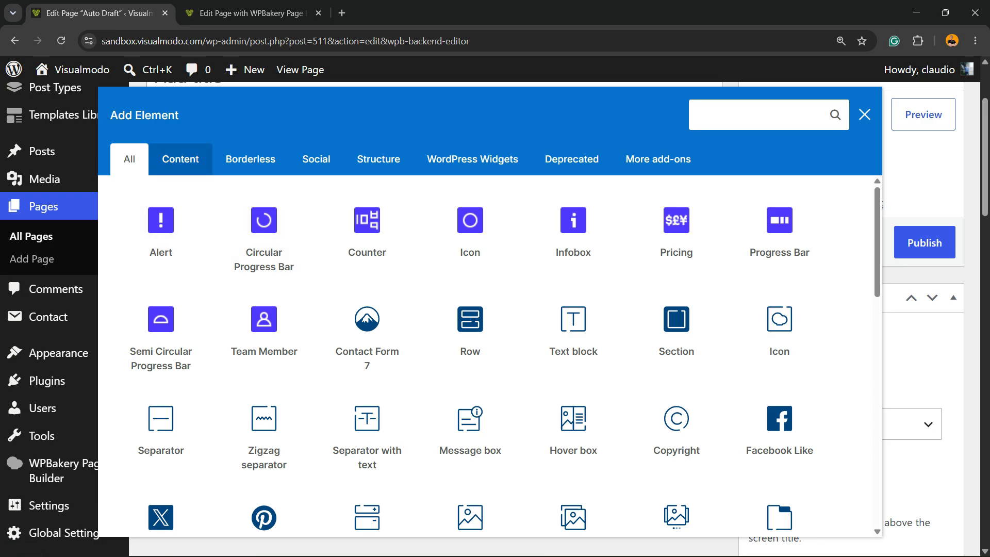
{"action": "left_click", "coordinate": [181, 159]}
{"action": "left_click", "coordinate": [160, 229]}
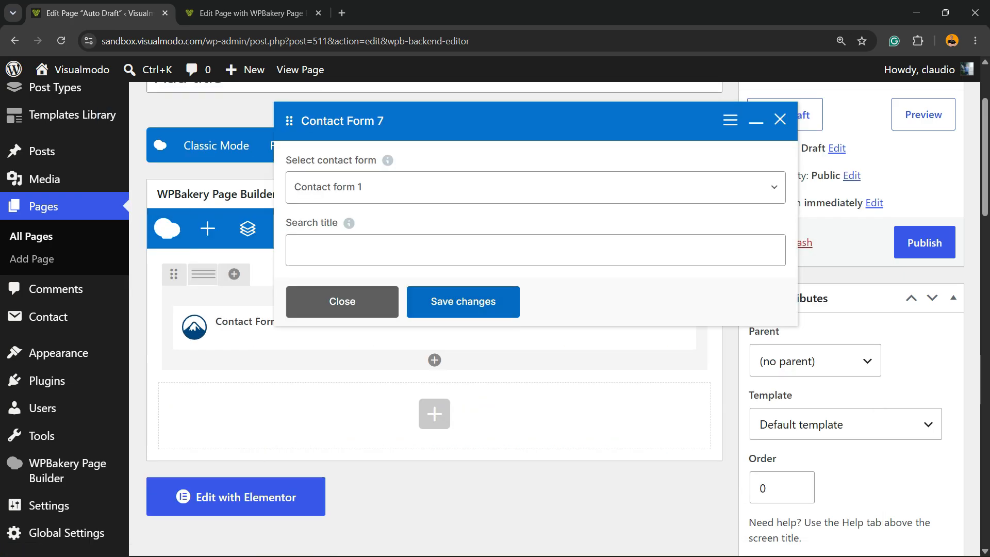
{"action": "left_click", "coordinate": [535, 187]}
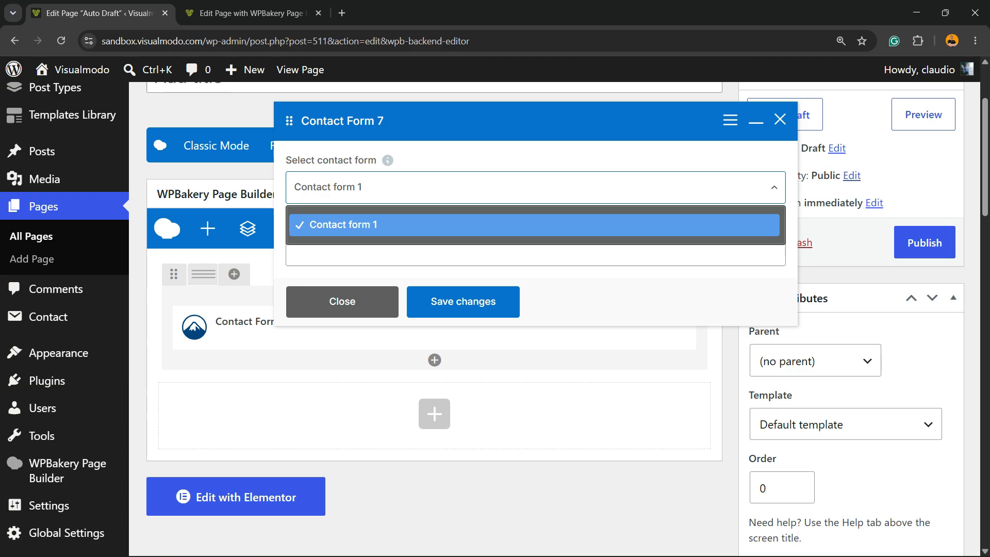
{"action": "left_click", "coordinate": [535, 188]}
{"action": "left_click", "coordinate": [535, 188]}
{"action": "left_click", "coordinate": [535, 187]}
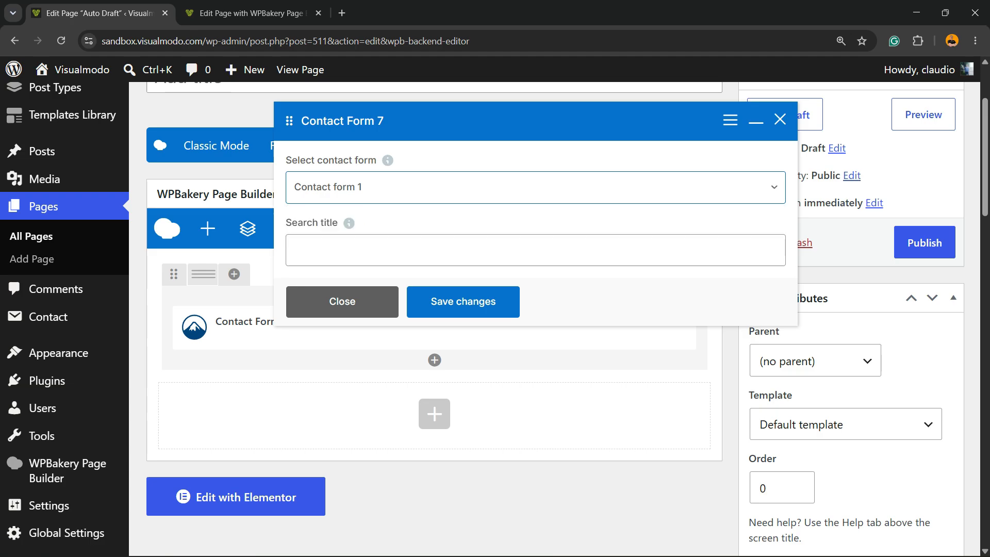
{"action": "left_click", "coordinate": [535, 250]}
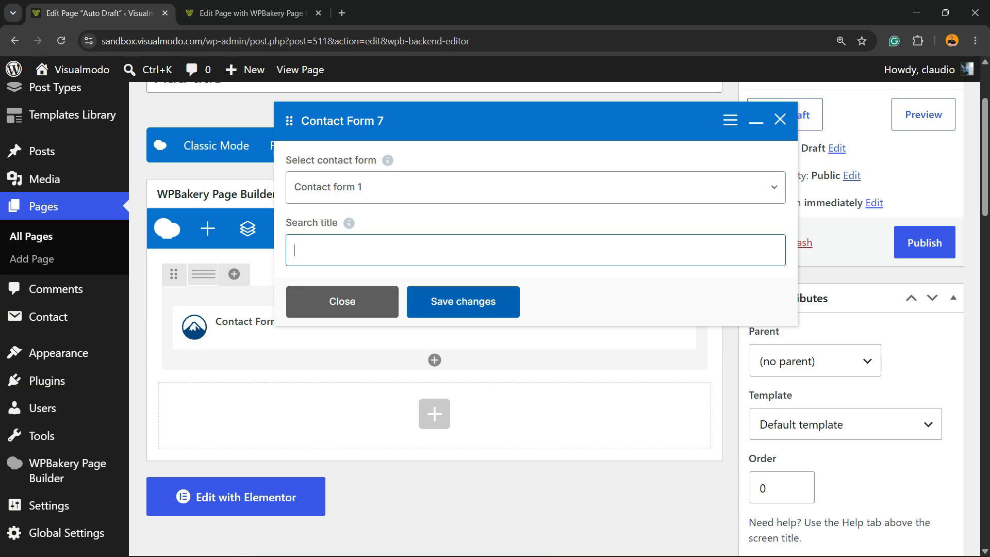
{"action": "left_click", "coordinate": [463, 302]}
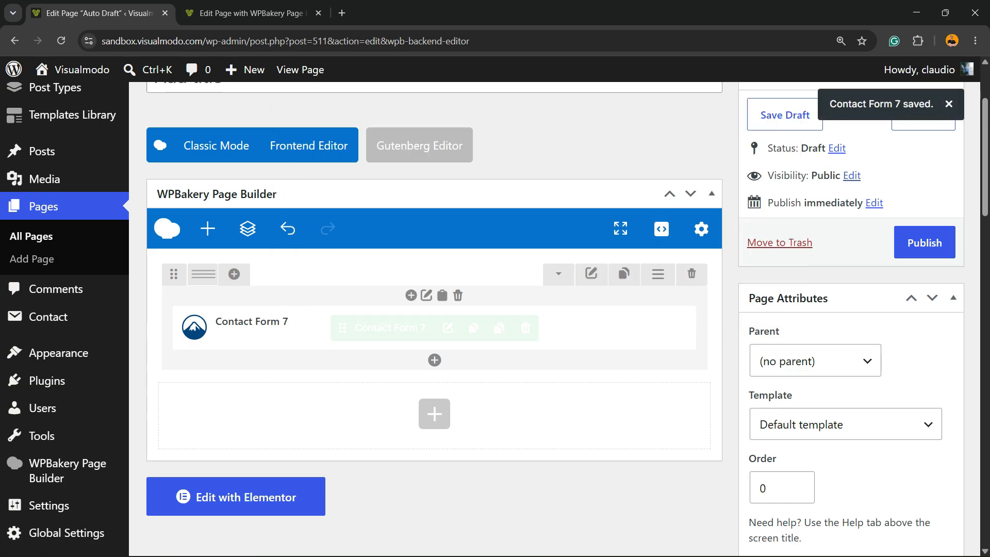
Preview the page and examine the contact form from its name field down to the submit button.
{"action": "scroll", "coordinate": [923, 127], "scroll_direction": "up", "scroll_amount": 3}
{"action": "left_click", "coordinate": [923, 243]}
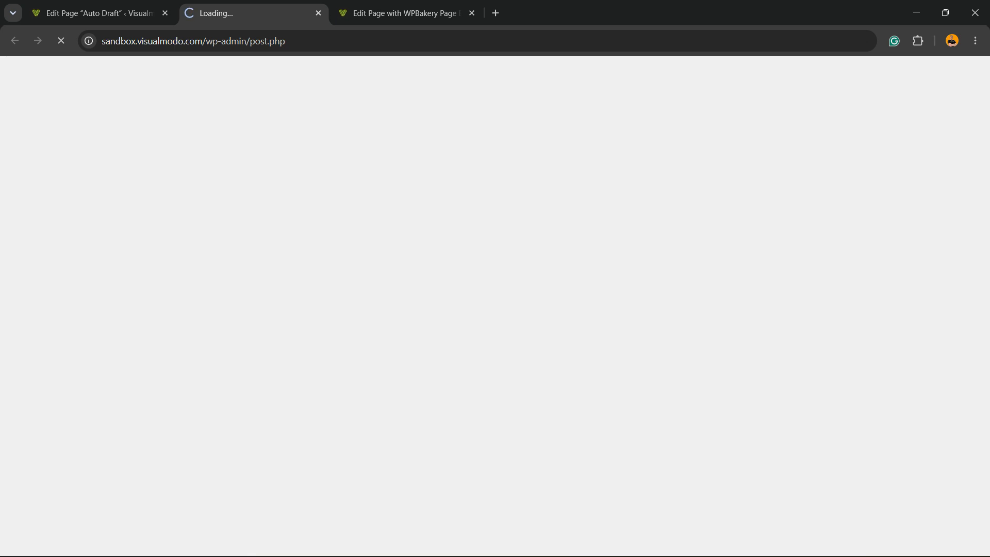
{"action": "scroll", "coordinate": [490, 319], "scroll_direction": "down", "scroll_amount": 6}
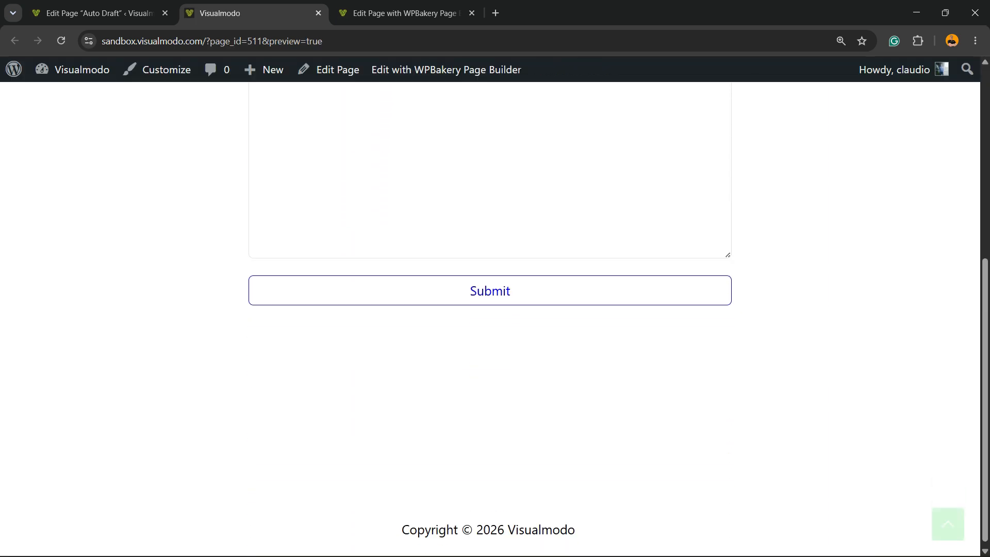
{"action": "scroll", "coordinate": [490, 319], "scroll_direction": "up", "scroll_amount": 6}
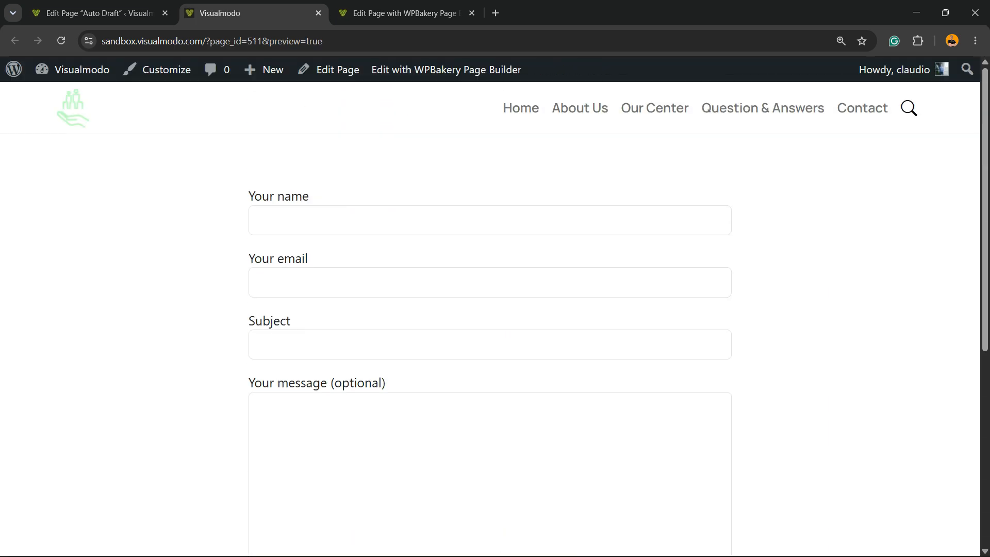
Switch to the page's Frontend Editor tab, dismiss the layout hint and choose the WordPress theme layout.
{"action": "left_click", "coordinate": [407, 13]}
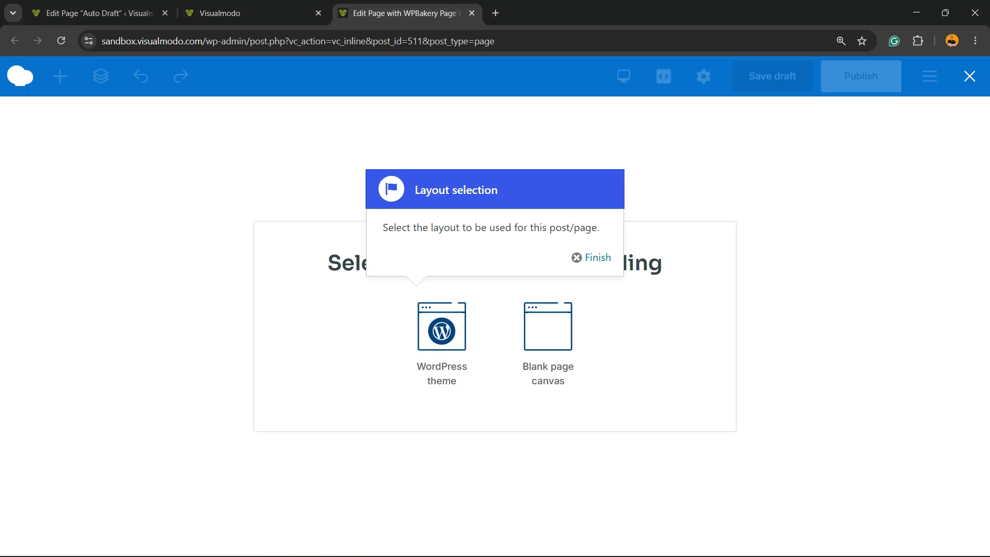
{"action": "left_click", "coordinate": [592, 258]}
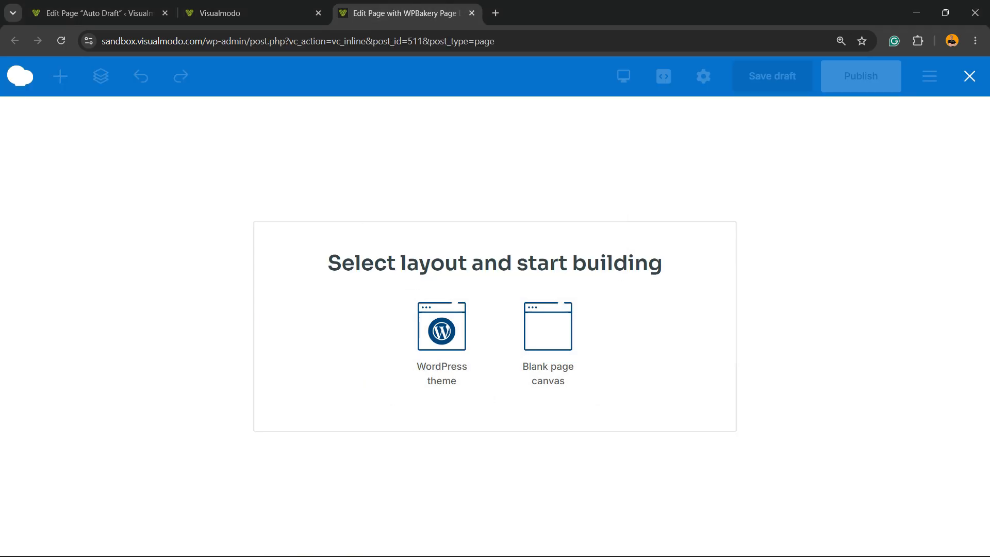
{"action": "left_click", "coordinate": [442, 337]}
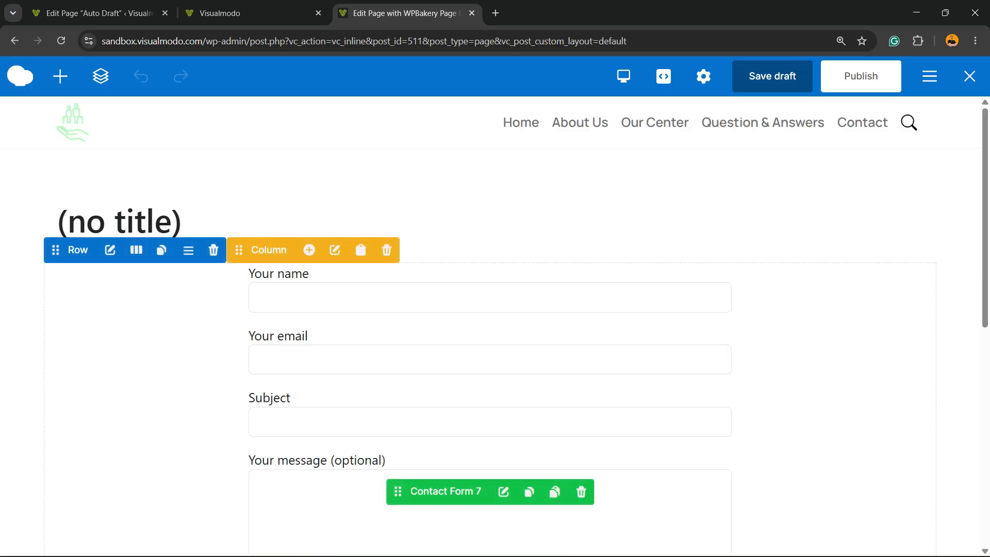
Delete the column holding the existing form and add a new Contact Form 7 element using Contact form 1.
{"action": "left_click", "coordinate": [387, 249]}
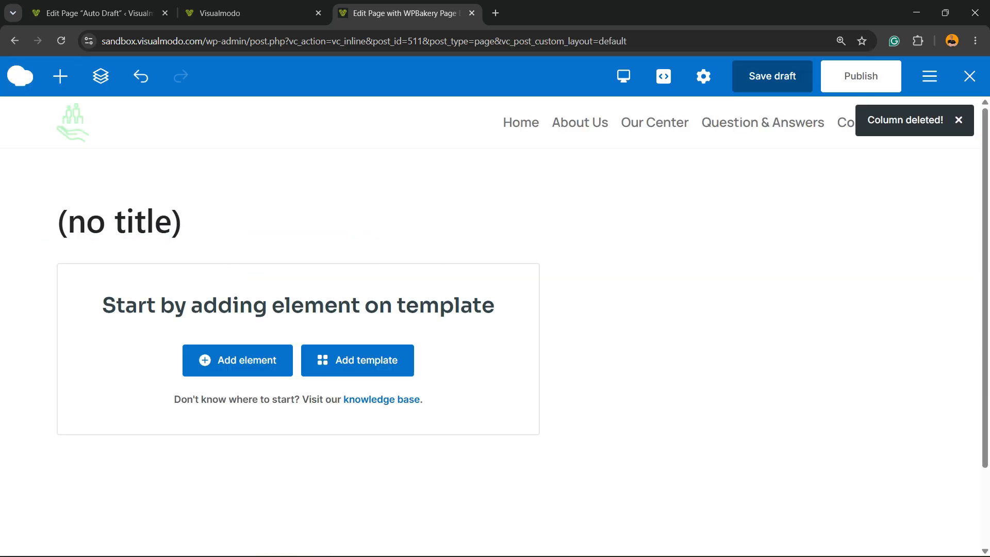
{"action": "left_click", "coordinate": [237, 360]}
{"action": "left_click", "coordinate": [181, 159]}
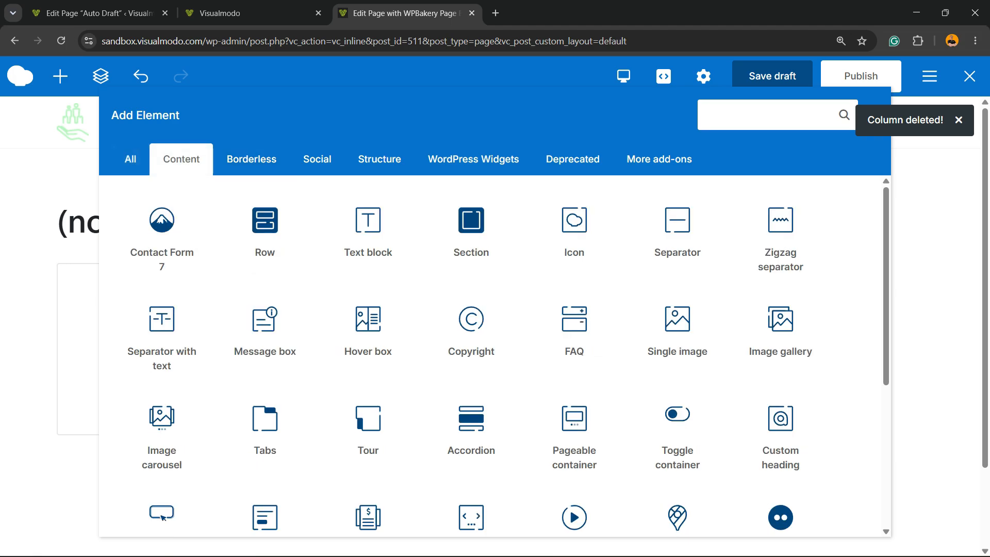
{"action": "left_click", "coordinate": [162, 227]}
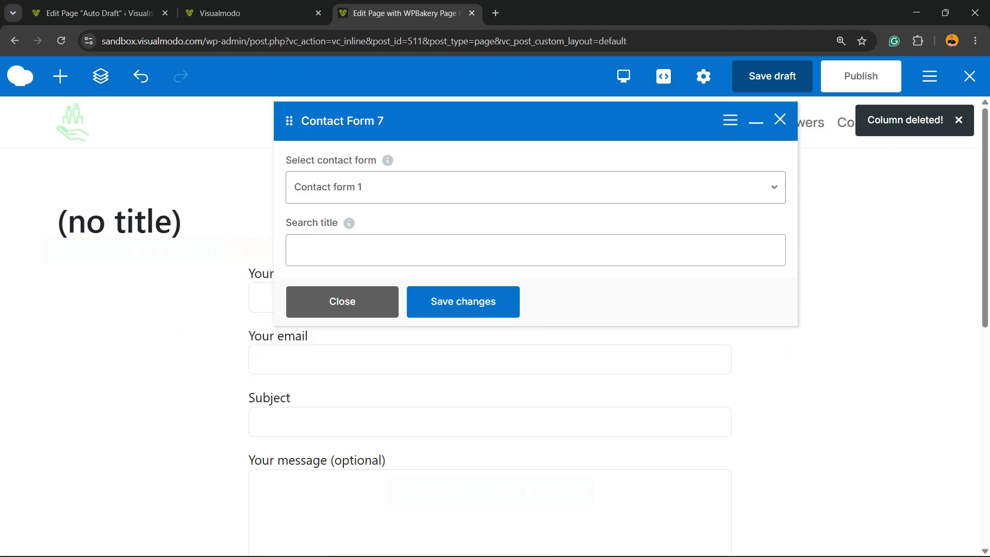
{"action": "left_click", "coordinate": [536, 187]}
{"action": "left_click", "coordinate": [535, 224]}
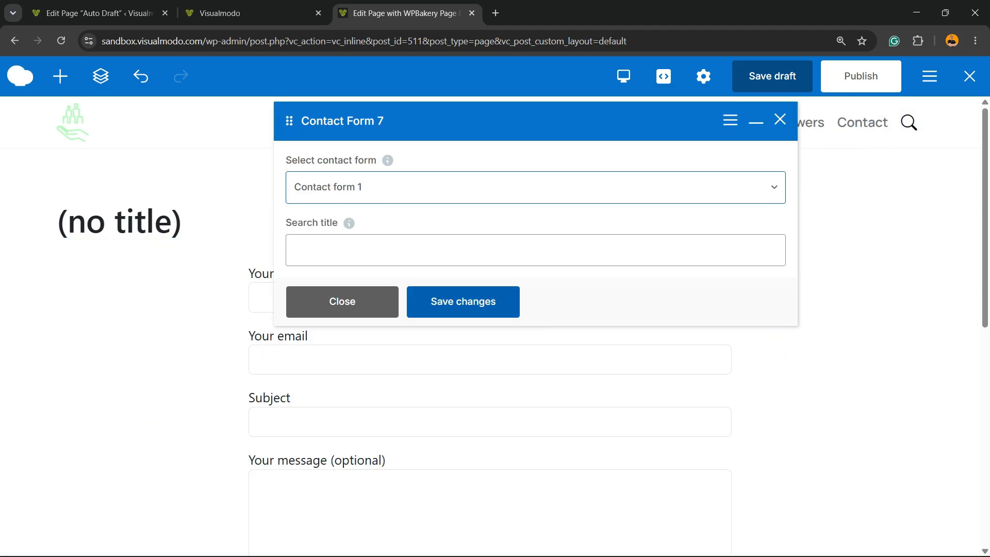
{"action": "left_click", "coordinate": [463, 302]}
{"action": "left_click", "coordinate": [343, 302]}
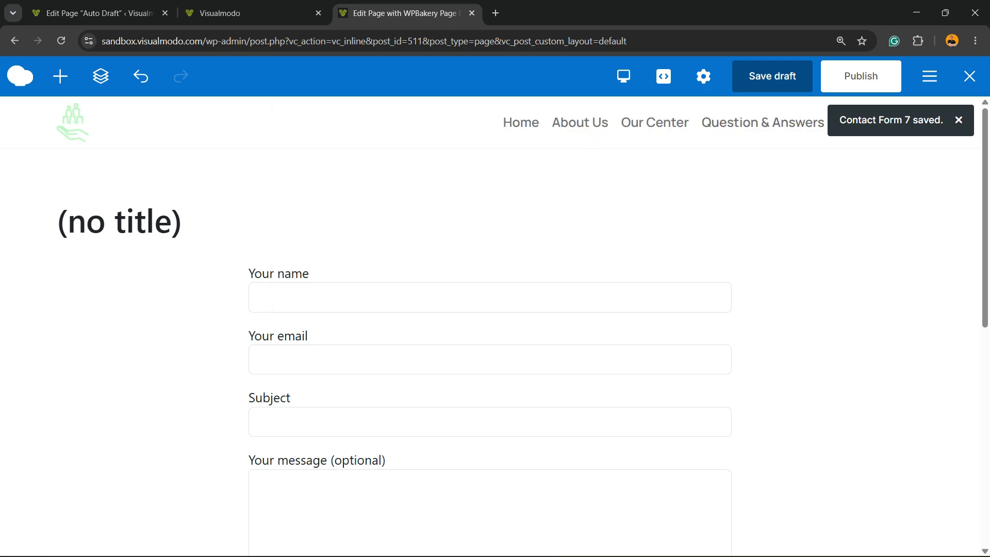
Add an empty Row element below the contact form.
{"action": "scroll", "coordinate": [490, 335], "scroll_direction": "down", "scroll_amount": 8}
{"action": "scroll", "coordinate": [489, 335], "scroll_direction": "up", "scroll_amount": 7}
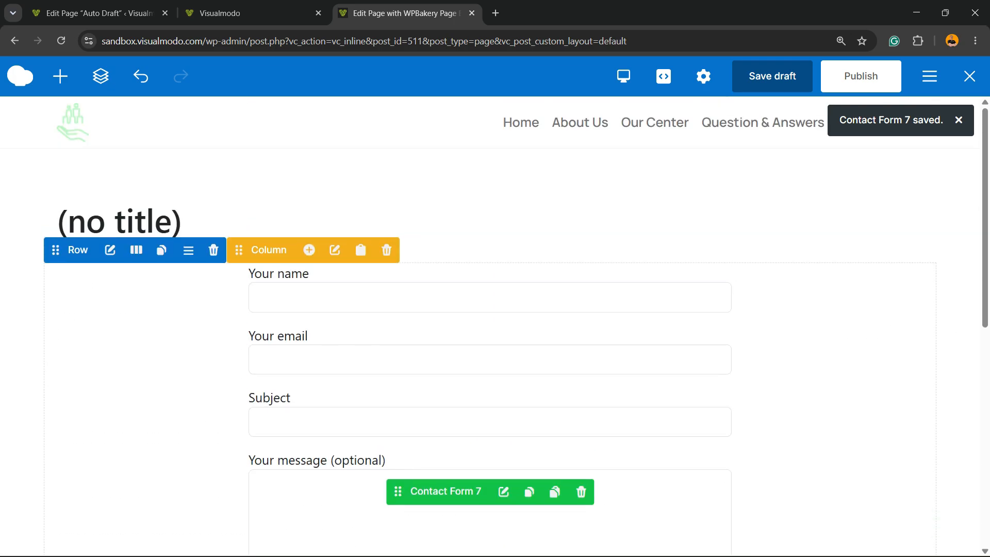
{"action": "scroll", "coordinate": [490, 335], "scroll_direction": "down", "scroll_amount": 5}
{"action": "left_click", "coordinate": [489, 375]}
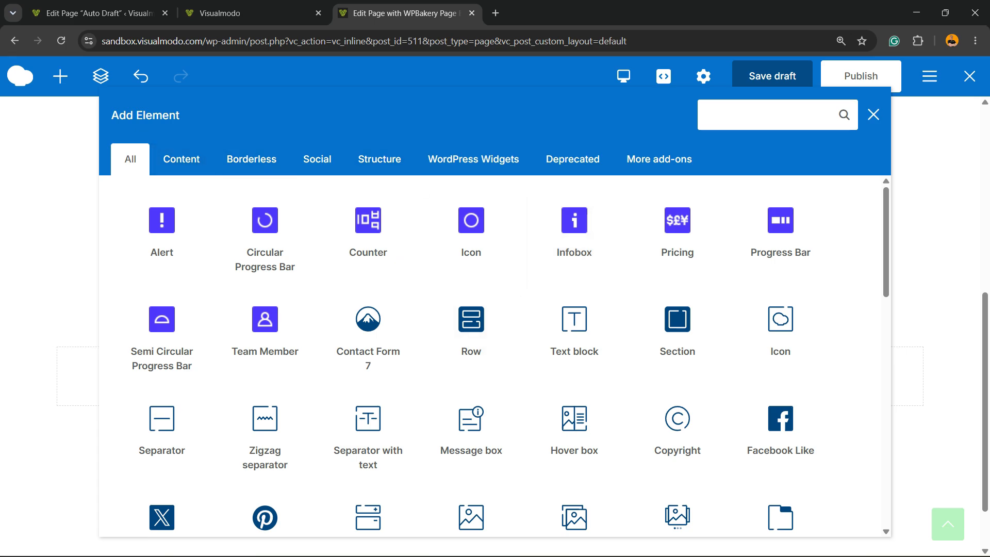
{"action": "left_click", "coordinate": [873, 115]}
{"action": "left_click", "coordinate": [491, 376]}
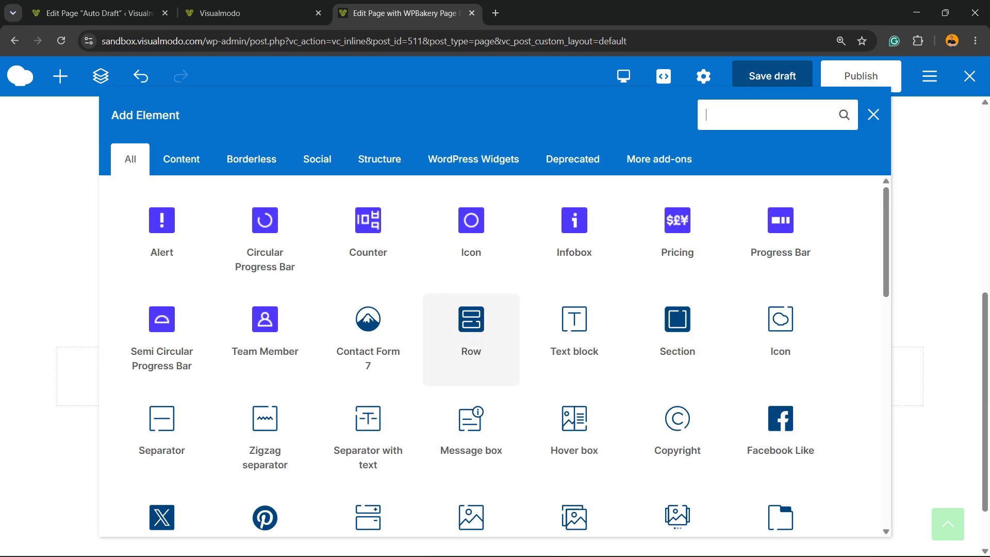
{"action": "left_click", "coordinate": [181, 159]}
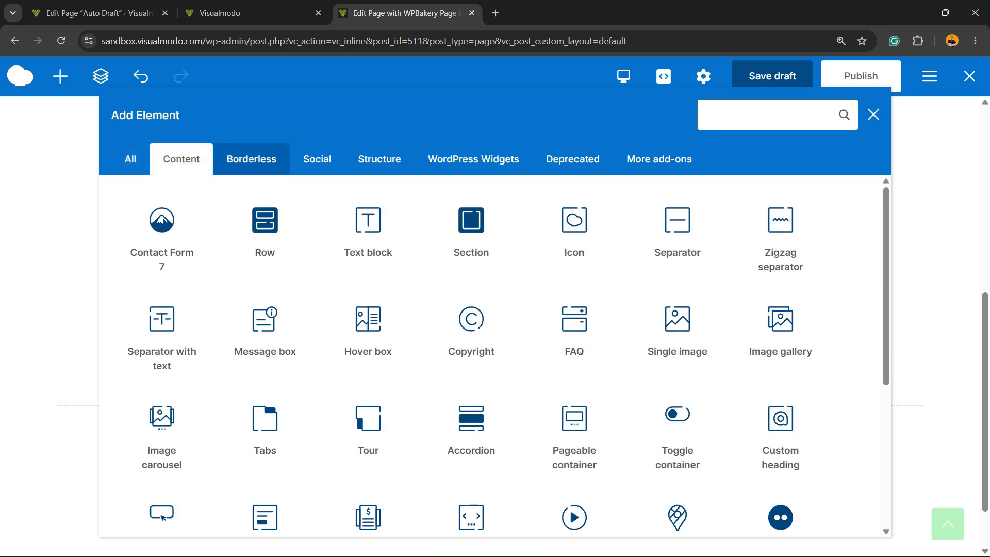
{"action": "left_click", "coordinate": [264, 240]}
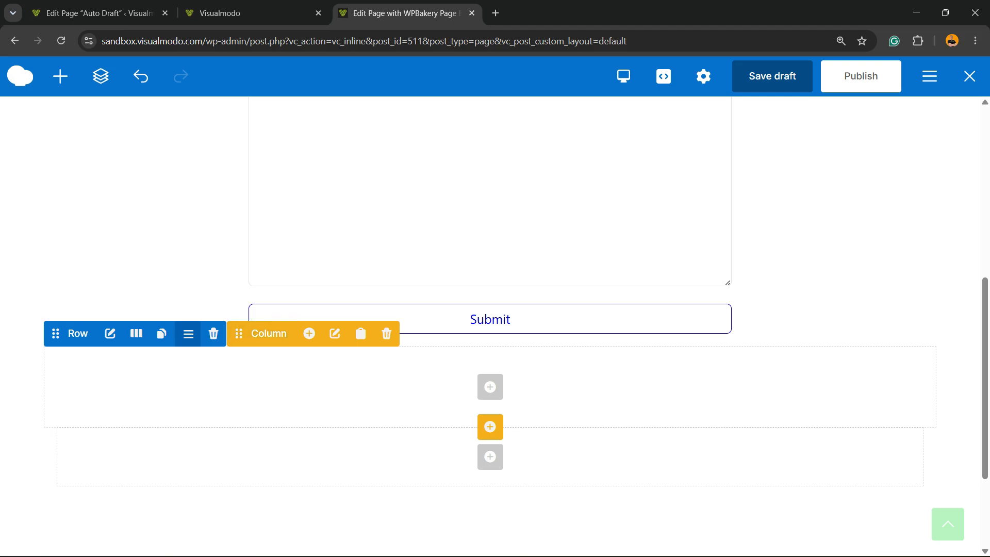
Set the new row's layout to three equal columns, 1/3 + 1/3 + 1/3.
{"action": "left_click", "coordinate": [189, 334]}
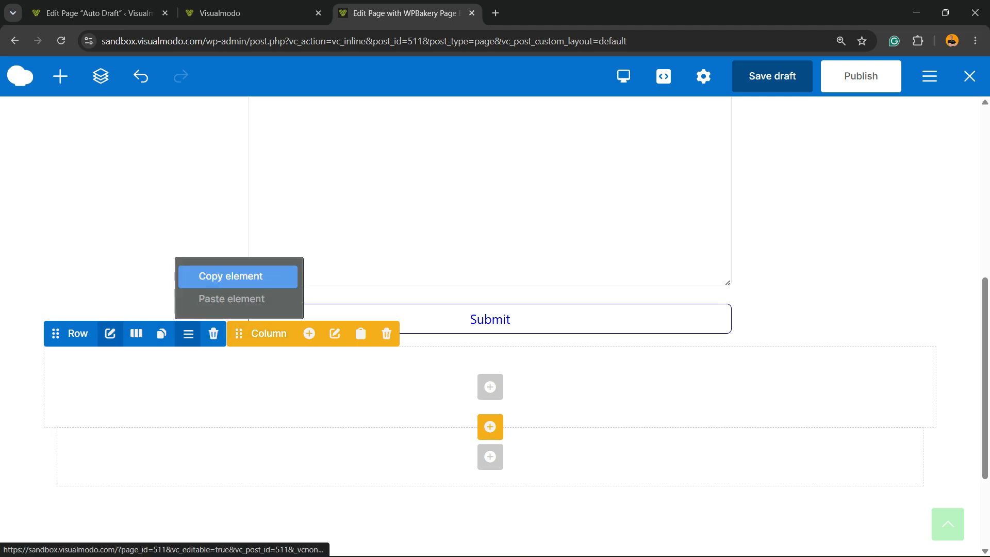
{"action": "left_click", "coordinate": [72, 333]}
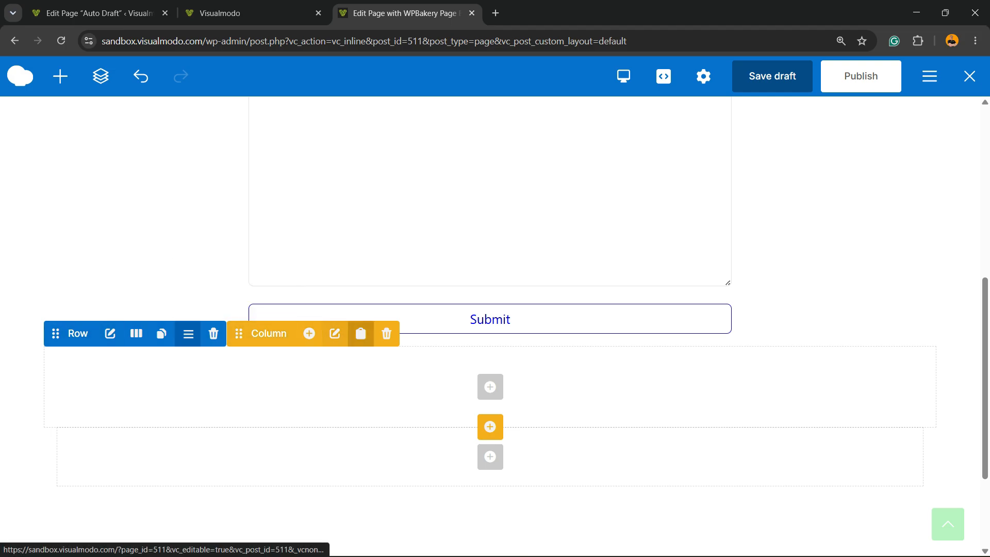
{"action": "left_click", "coordinate": [136, 334]}
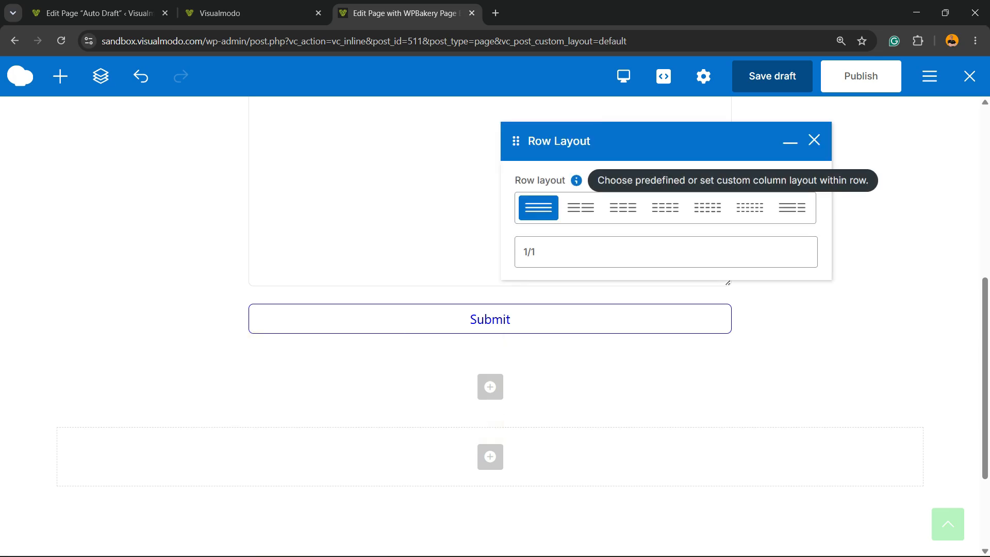
{"action": "left_click", "coordinate": [623, 207]}
Add a Contact Form 7 element with Contact form 1 to the first column of the new row.
{"action": "scroll", "coordinate": [490, 310], "scroll_direction": "down", "scroll_amount": 3}
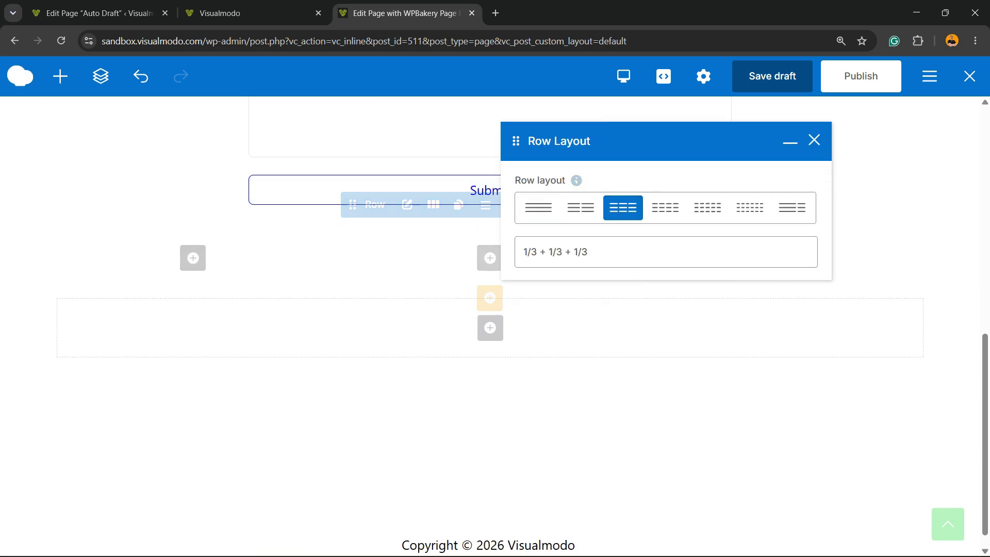
{"action": "left_click", "coordinate": [193, 258]}
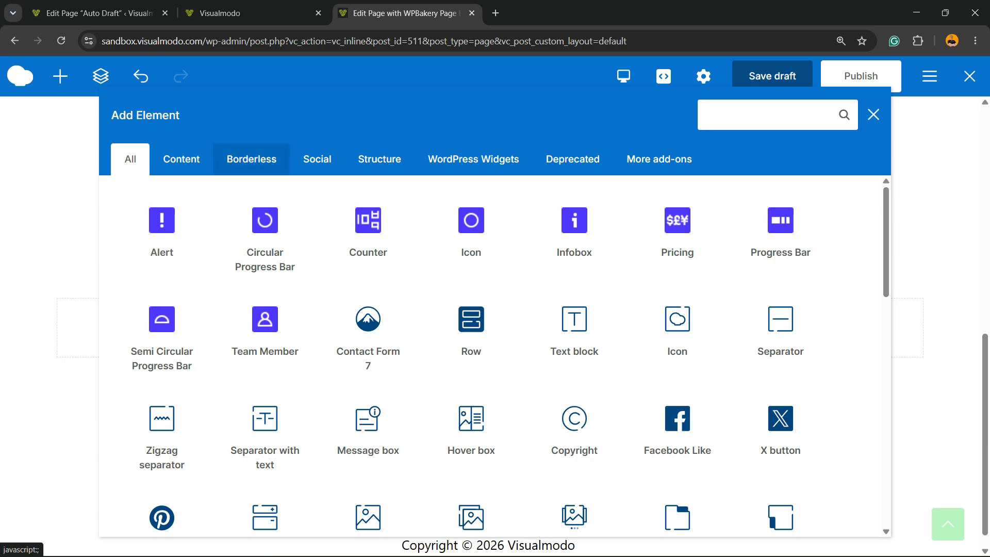
{"action": "left_click", "coordinate": [181, 159]}
{"action": "left_click", "coordinate": [162, 232]}
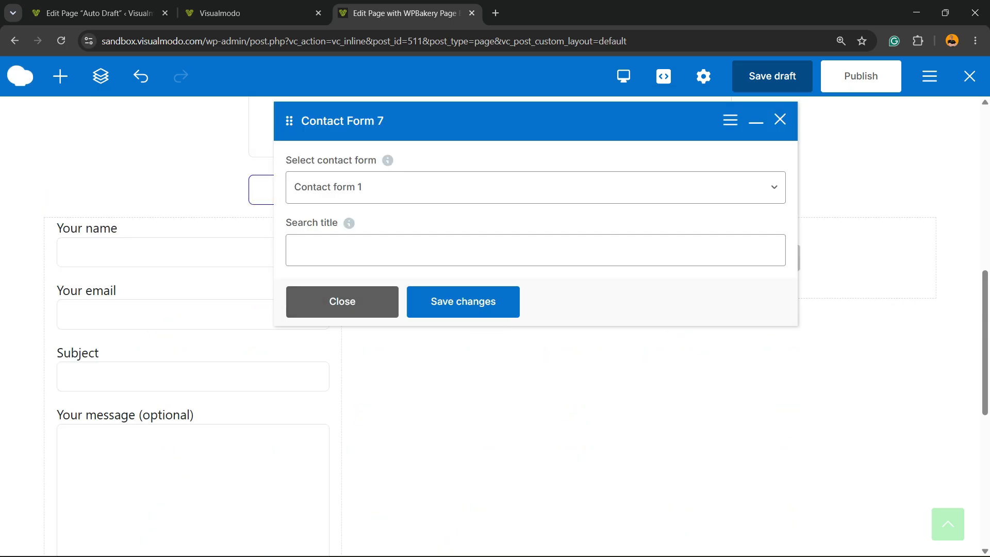
{"action": "left_click", "coordinate": [463, 302]}
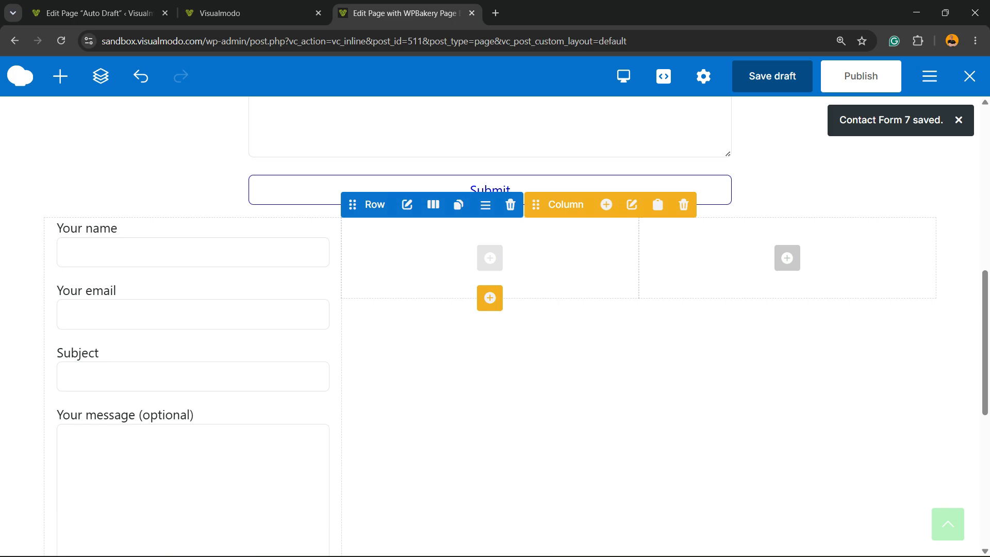
Add a Text block with its default text to the middle column and clone it.
{"action": "left_click", "coordinate": [489, 258]}
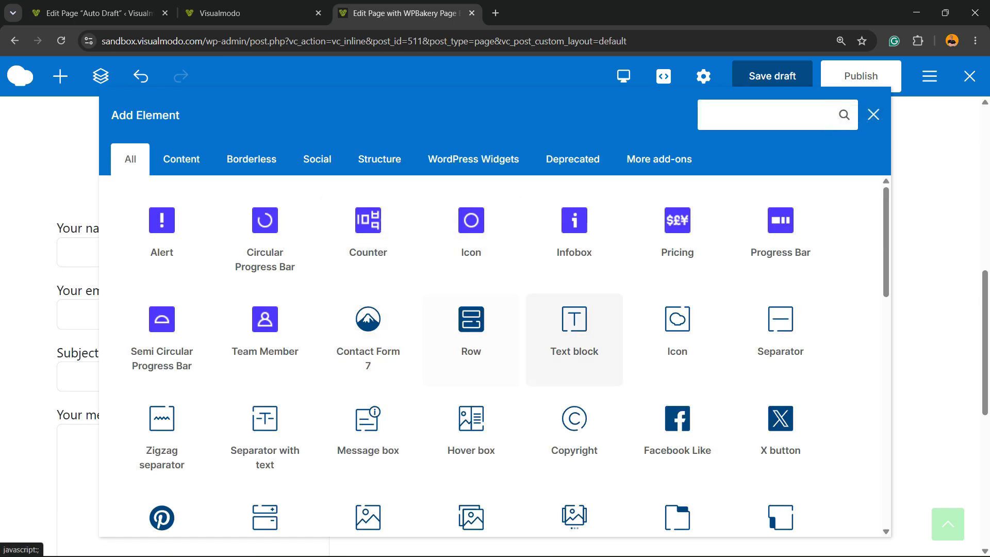
{"action": "left_click", "coordinate": [574, 339]}
{"action": "left_click", "coordinate": [464, 452]}
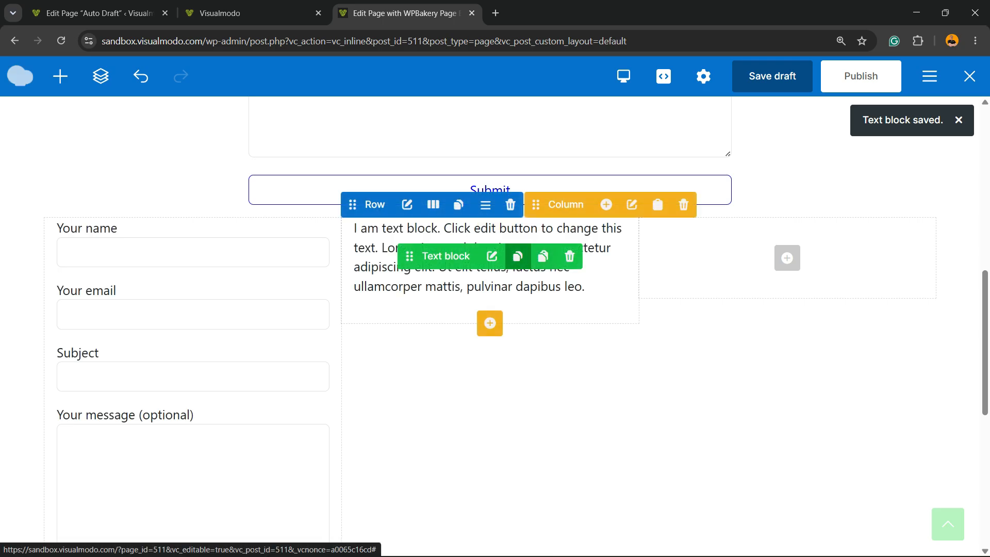
{"action": "left_click", "coordinate": [517, 256]}
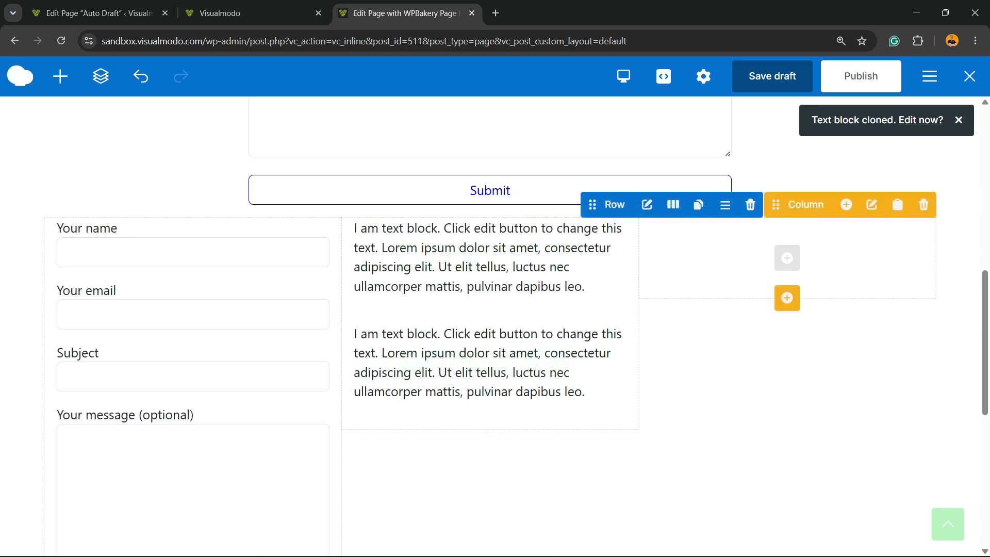
Add a Single image element to the third column, using LED-1.png from the media library, and save it.
{"action": "left_click", "coordinate": [787, 257]}
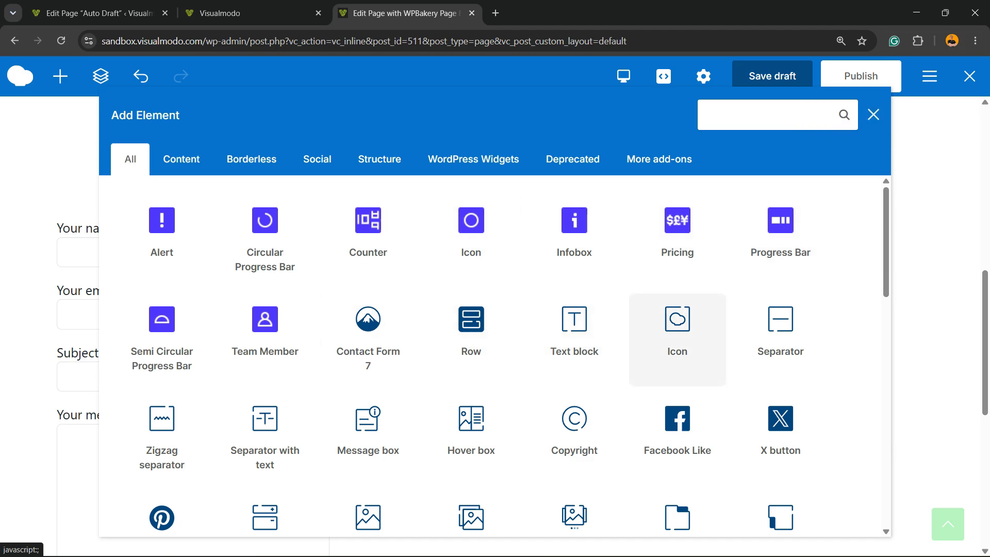
{"action": "scroll", "coordinate": [265, 438], "scroll_direction": "down", "scroll_amount": 3}
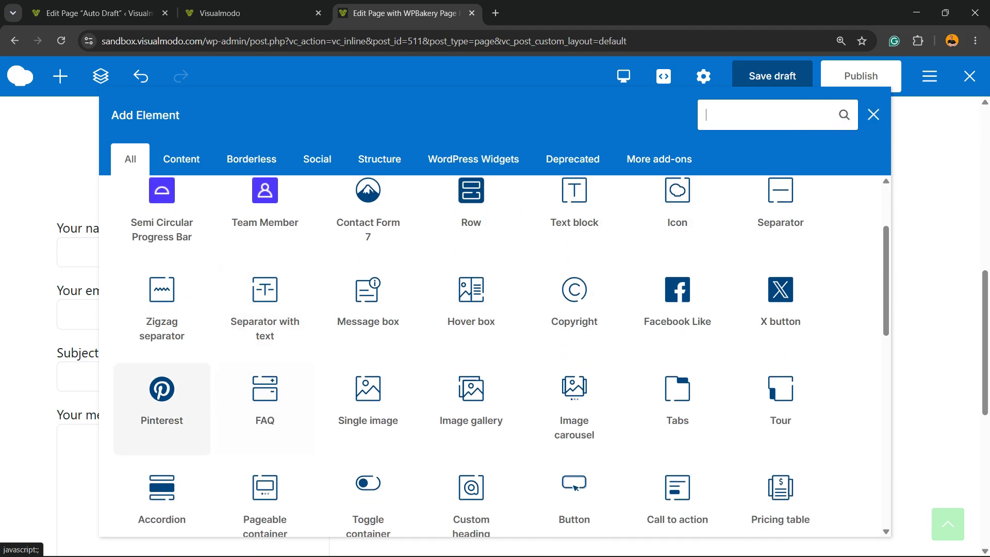
{"action": "left_click", "coordinate": [367, 403]}
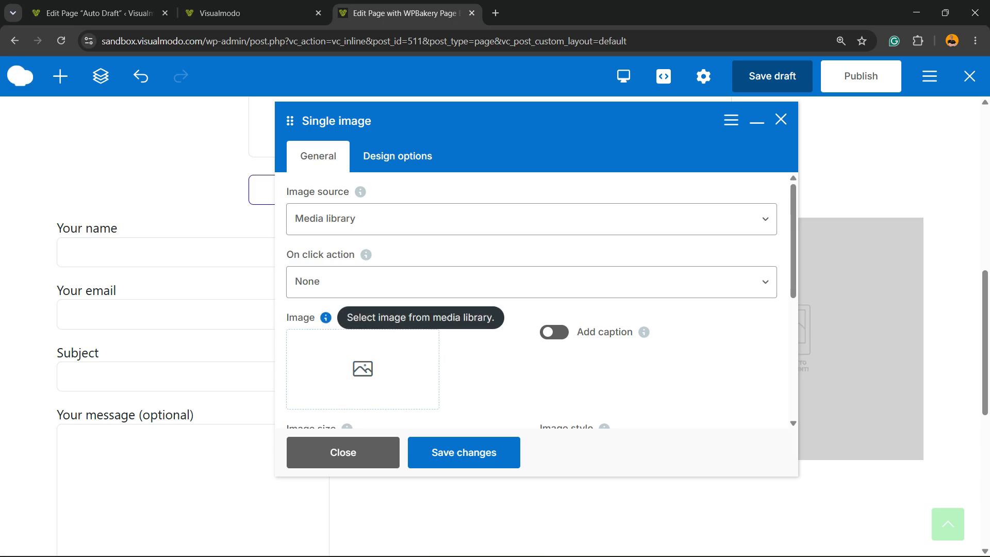
{"action": "scroll", "coordinate": [325, 316], "scroll_direction": "down", "scroll_amount": 3}
{"action": "left_click", "coordinate": [363, 239]}
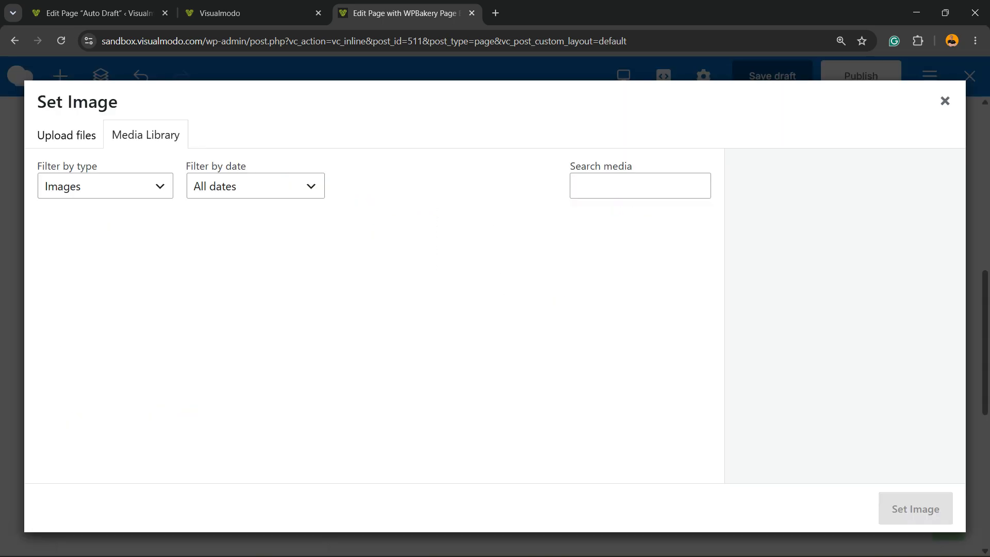
{"action": "left_click", "coordinate": [87, 264]}
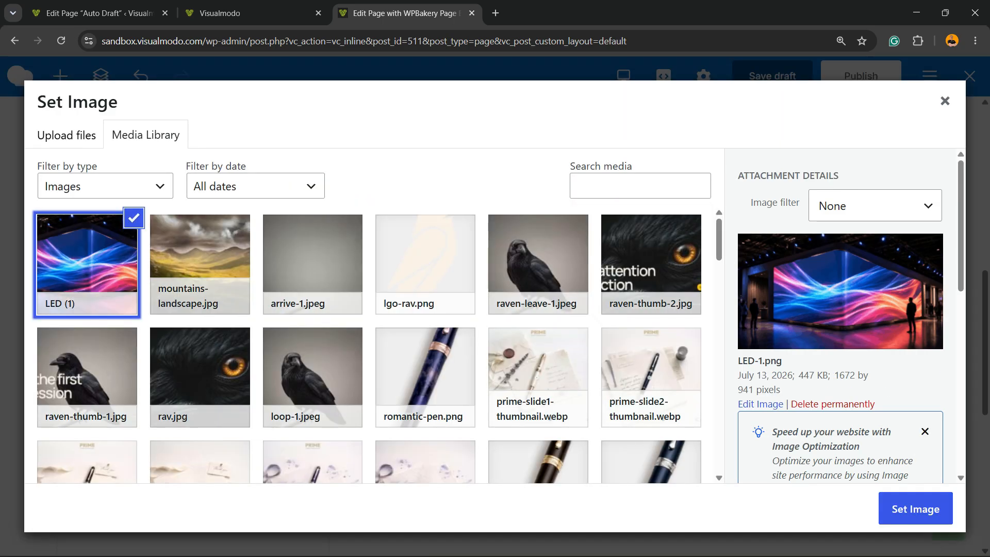
{"action": "left_click", "coordinate": [915, 509]}
{"action": "left_click", "coordinate": [464, 452]}
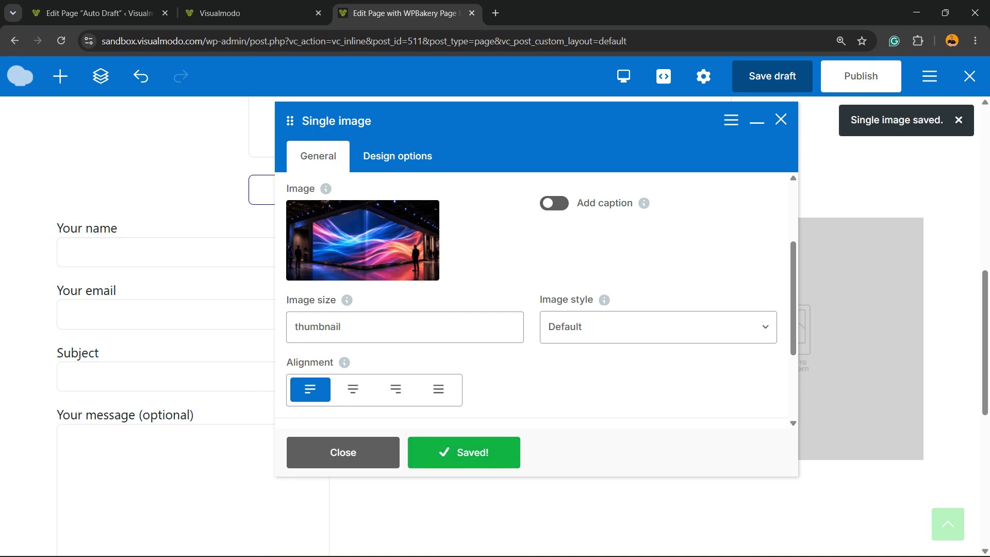
Set the single image's size to full, save the change and close its settings.
{"action": "scroll", "coordinate": [438, 389], "scroll_direction": "down", "scroll_amount": 3}
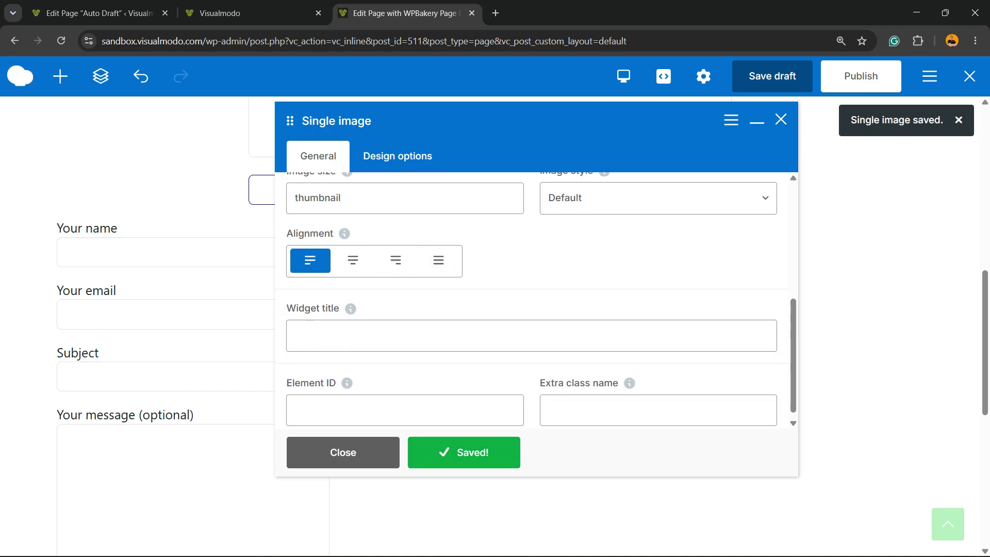
{"action": "scroll", "coordinate": [531, 299], "scroll_direction": "up", "scroll_amount": 5}
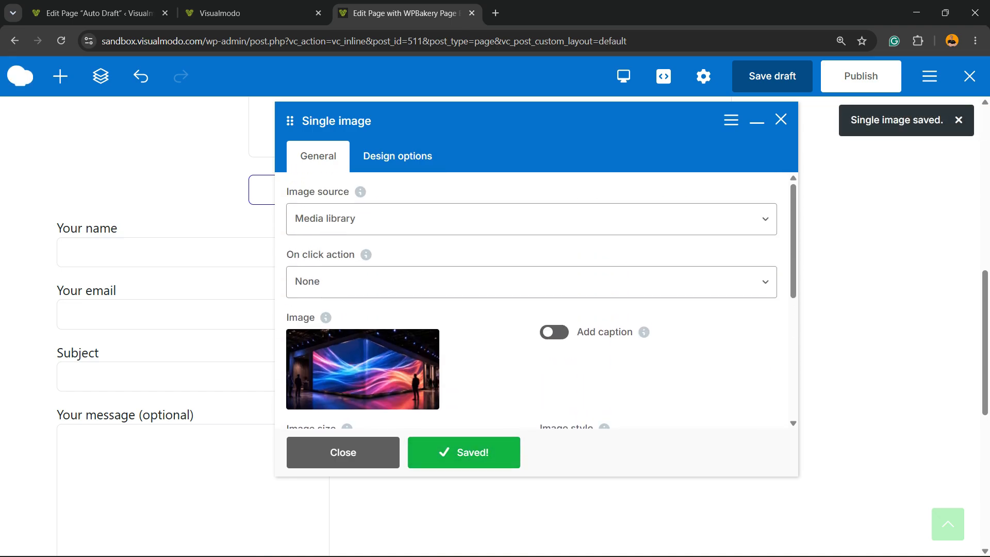
{"action": "scroll", "coordinate": [531, 299], "scroll_direction": "down", "scroll_amount": 5}
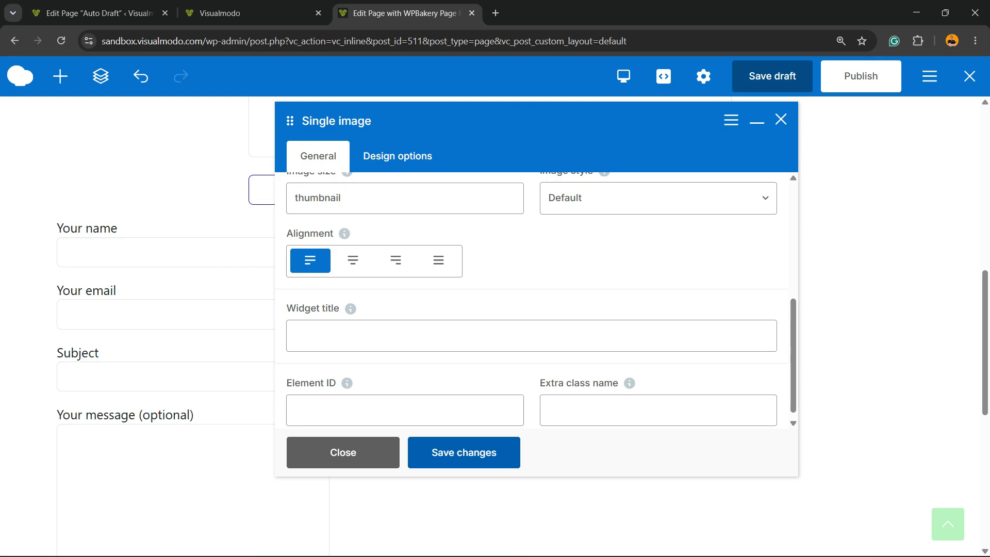
{"action": "scroll", "coordinate": [531, 299], "scroll_direction": "up", "scroll_amount": 2}
{"action": "double_click", "coordinate": [318, 326]}
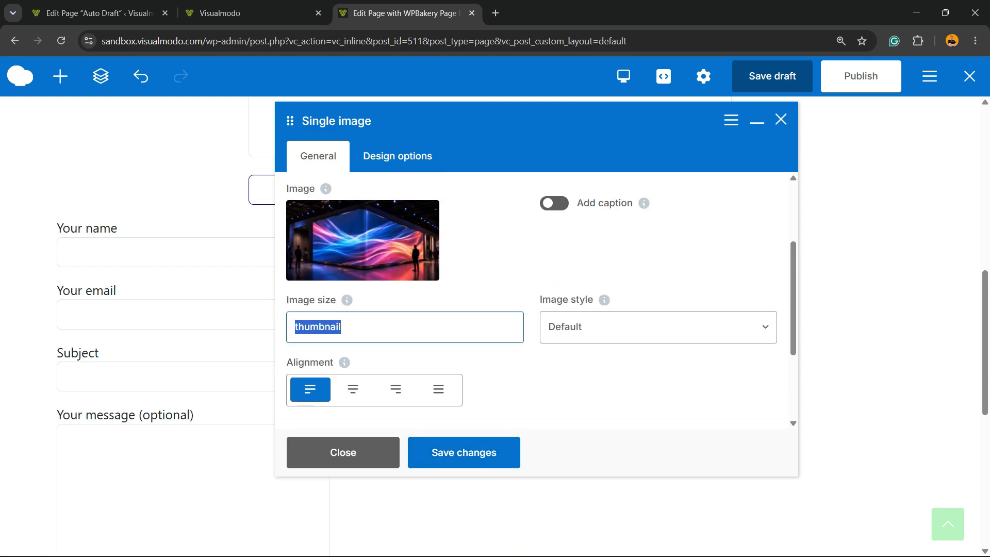
{"action": "key", "text": "BackSpace"}
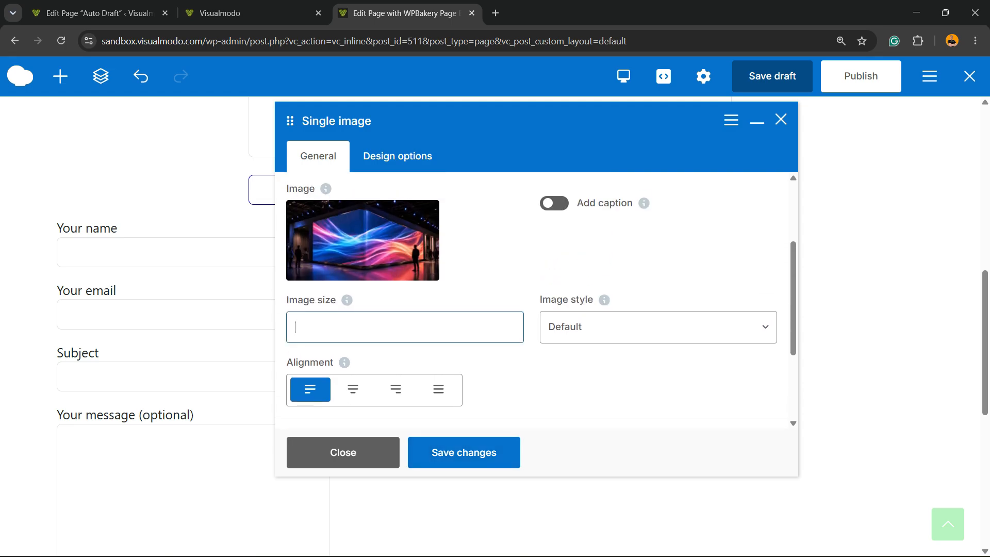
{"action": "type", "text": "full"}
{"action": "left_click", "coordinate": [465, 453]}
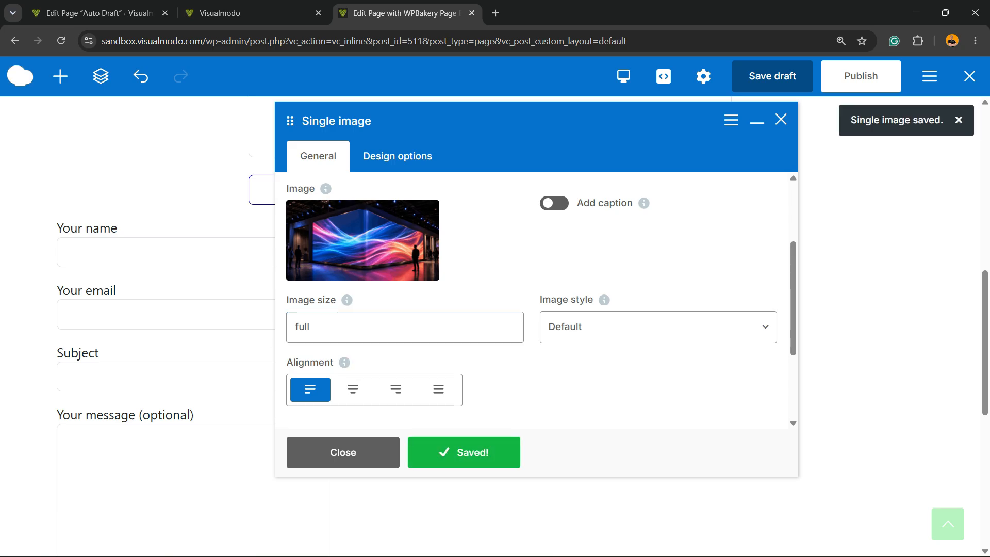
{"action": "left_click", "coordinate": [780, 120]}
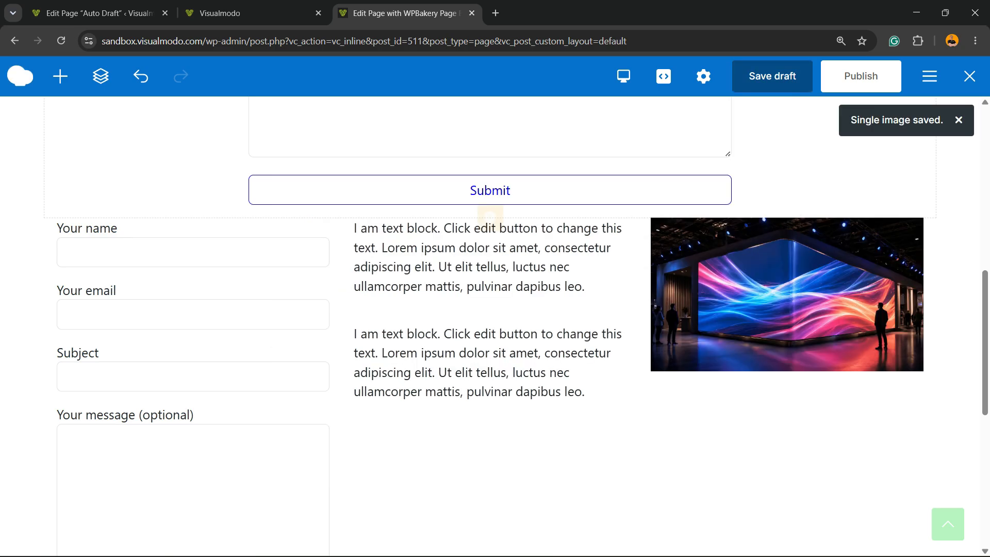
Delete the column holding the wide contact form above the three-column row.
{"action": "scroll", "coordinate": [217, 330], "scroll_direction": "down", "scroll_amount": 3}
{"action": "scroll", "coordinate": [216, 330], "scroll_direction": "down", "scroll_amount": 4}
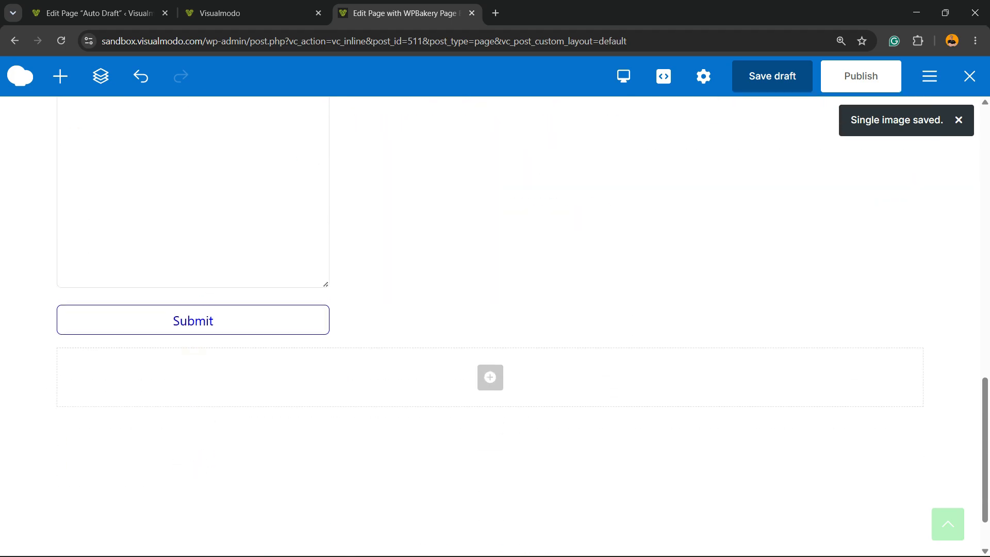
{"action": "scroll", "coordinate": [382, 336], "scroll_direction": "up", "scroll_amount": 8}
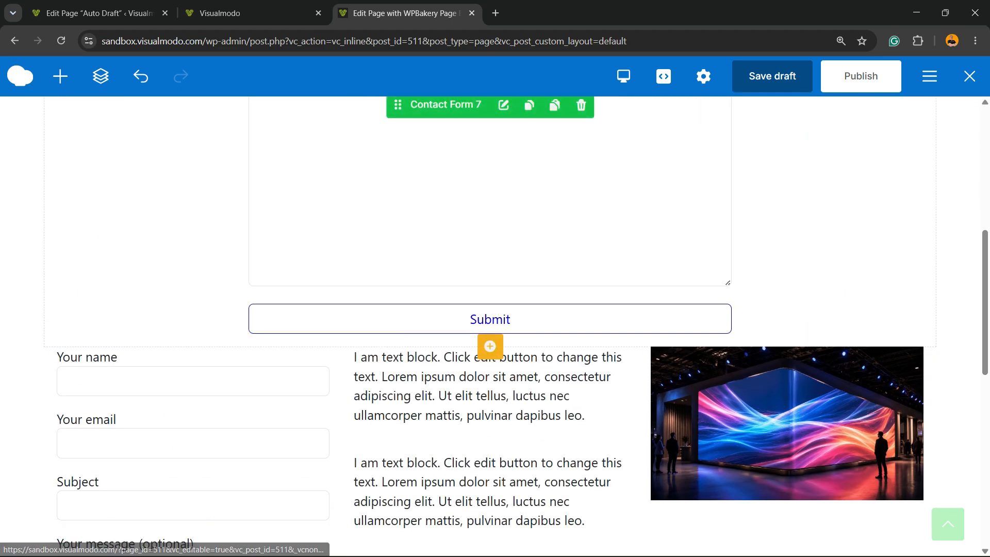
{"action": "scroll", "coordinate": [490, 341], "scroll_direction": "up", "scroll_amount": 8}
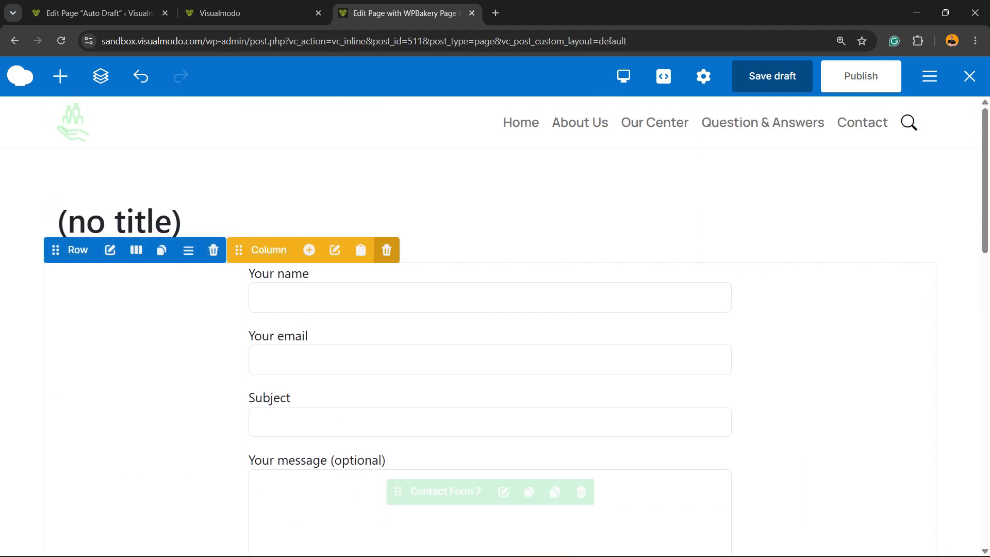
{"action": "left_click", "coordinate": [386, 248]}
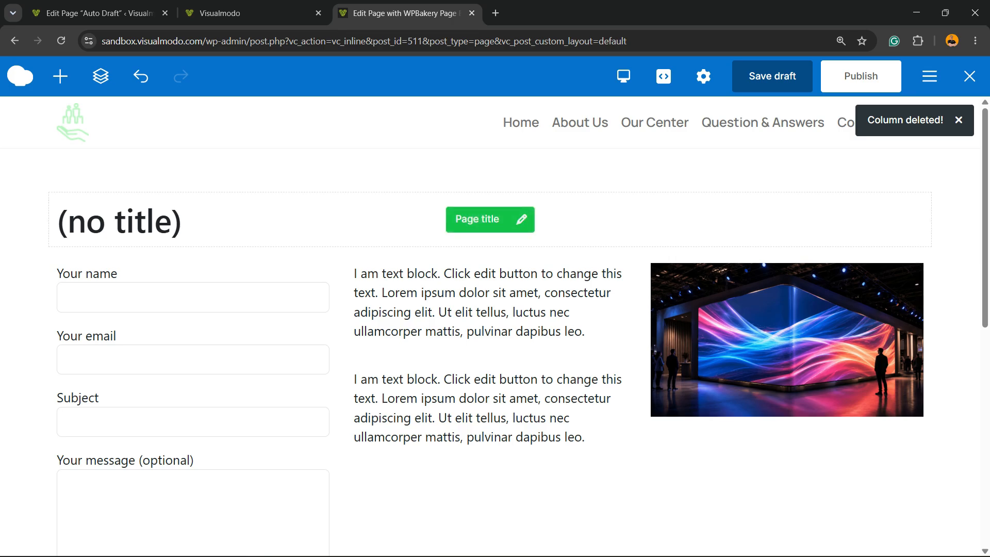
Set the page title to TE, publish the page and close the page settings.
{"action": "left_click", "coordinate": [521, 220]}
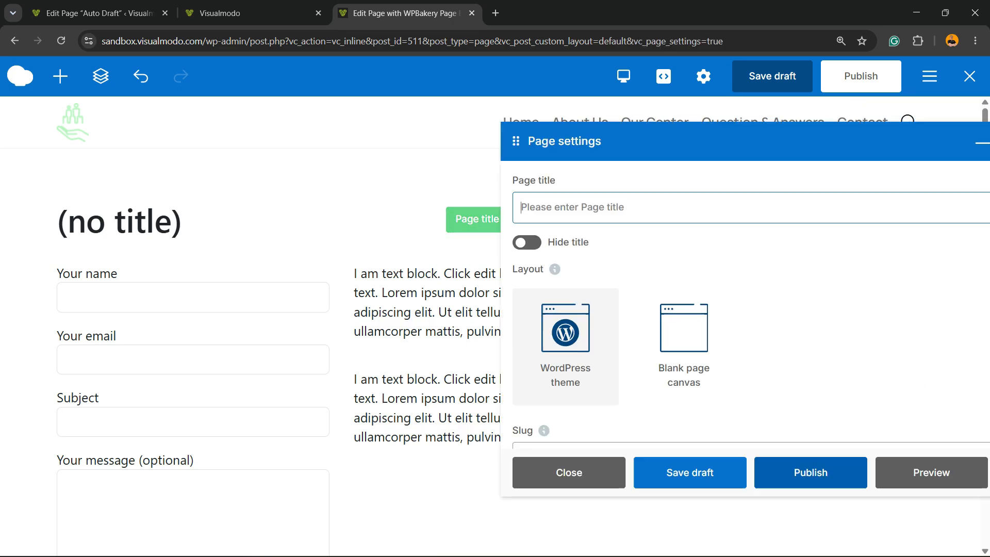
{"action": "left_click", "coordinate": [573, 207]}
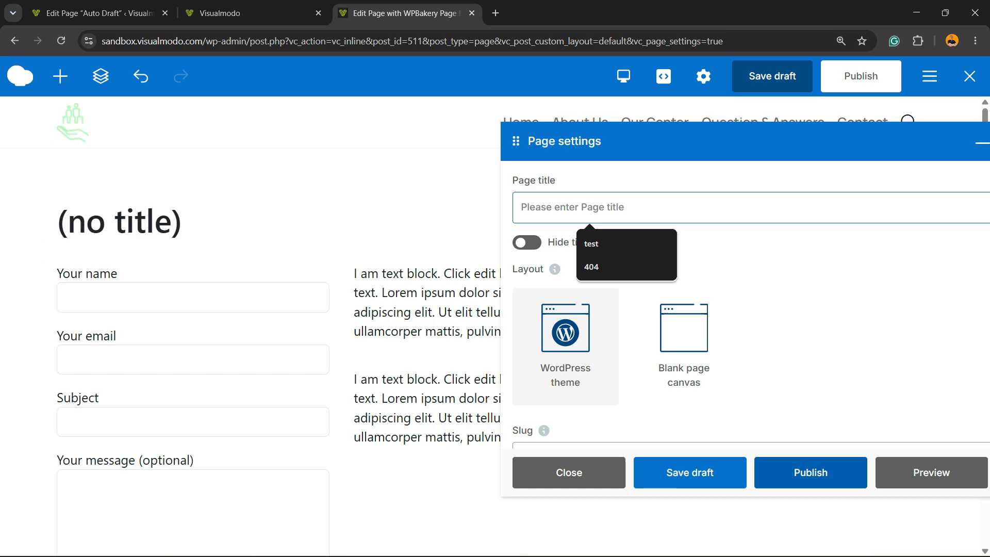
{"action": "type", "text": "TEE"}
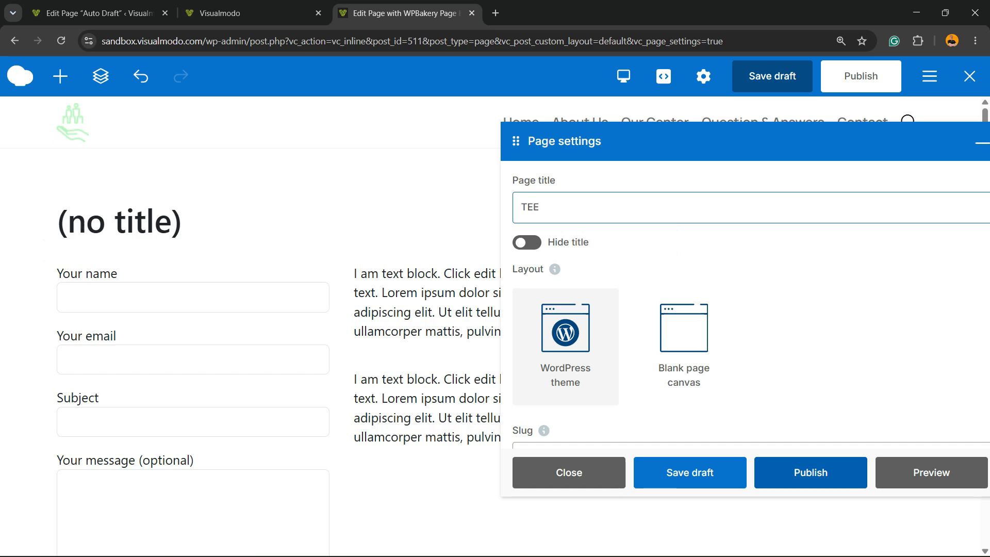
{"action": "key", "text": "BackSpace"}
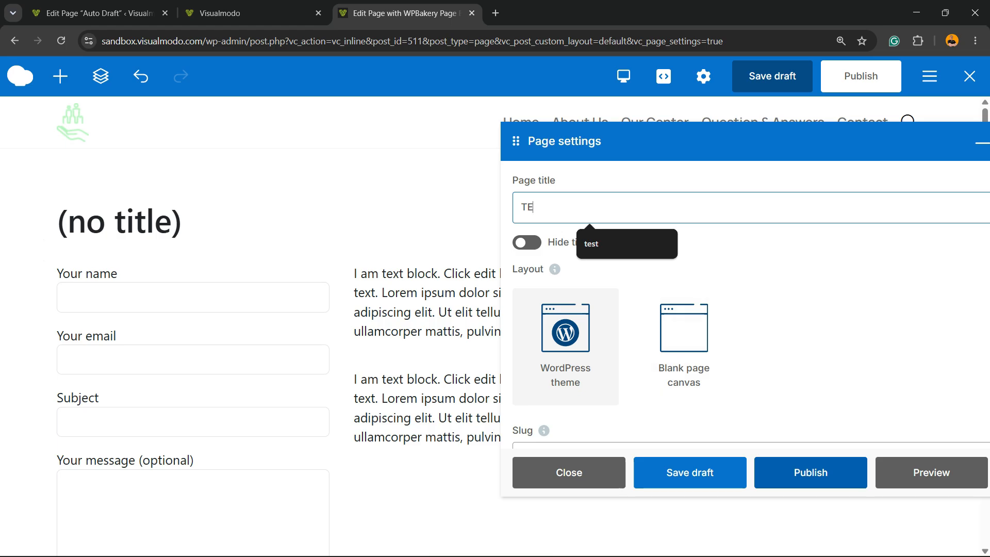
{"action": "left_click", "coordinate": [810, 473]}
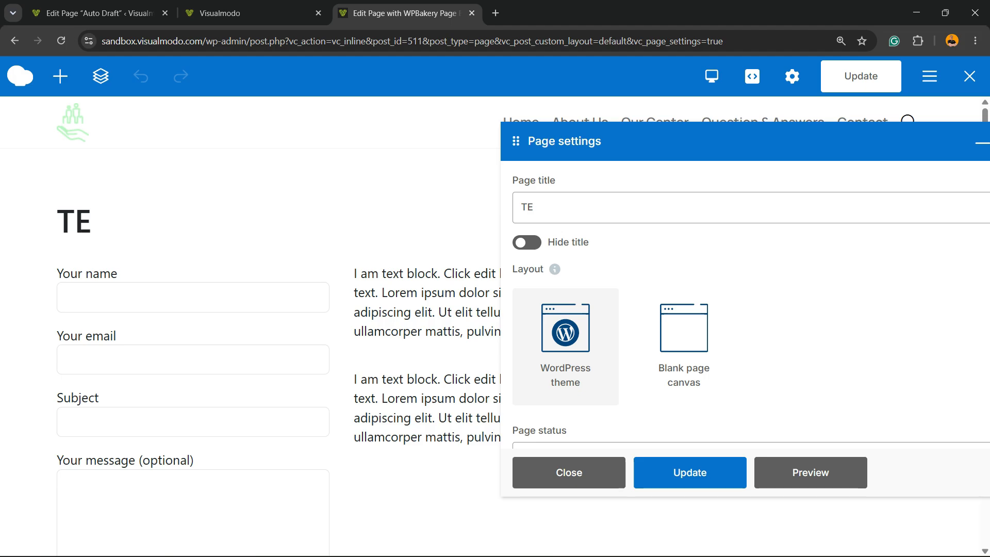
{"action": "left_click", "coordinate": [570, 473]}
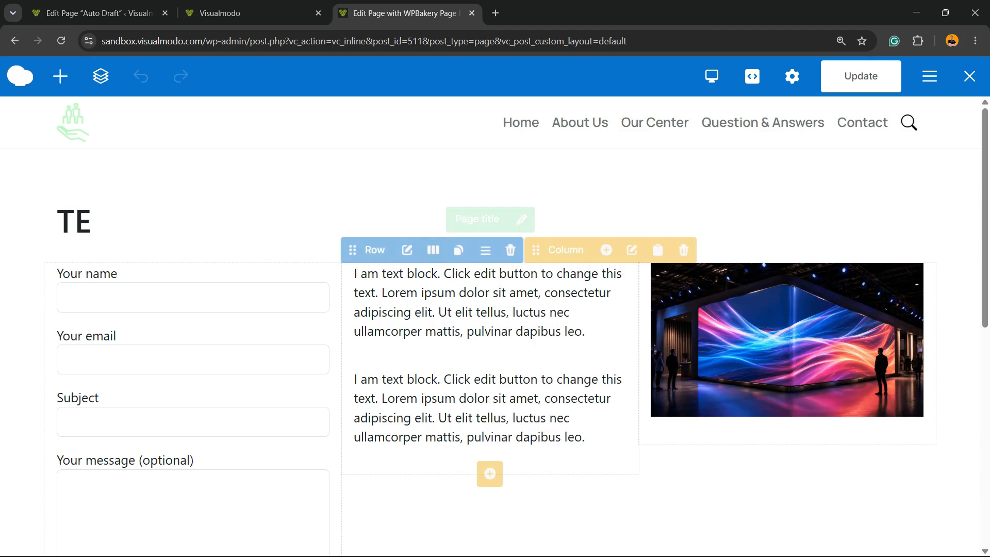
{"action": "scroll", "coordinate": [445, 303], "scroll_direction": "down", "scroll_amount": 4}
{"action": "scroll", "coordinate": [445, 303], "scroll_direction": "up", "scroll_amount": 4}
{"action": "scroll", "coordinate": [445, 303], "scroll_direction": "down", "scroll_amount": 5}
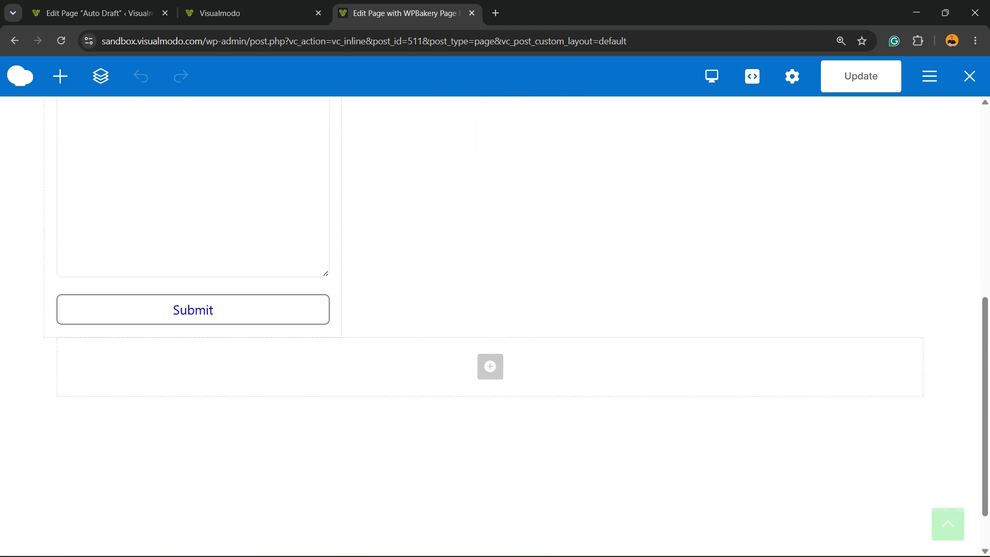
{"action": "scroll", "coordinate": [446, 303], "scroll_direction": "up", "scroll_amount": 5}
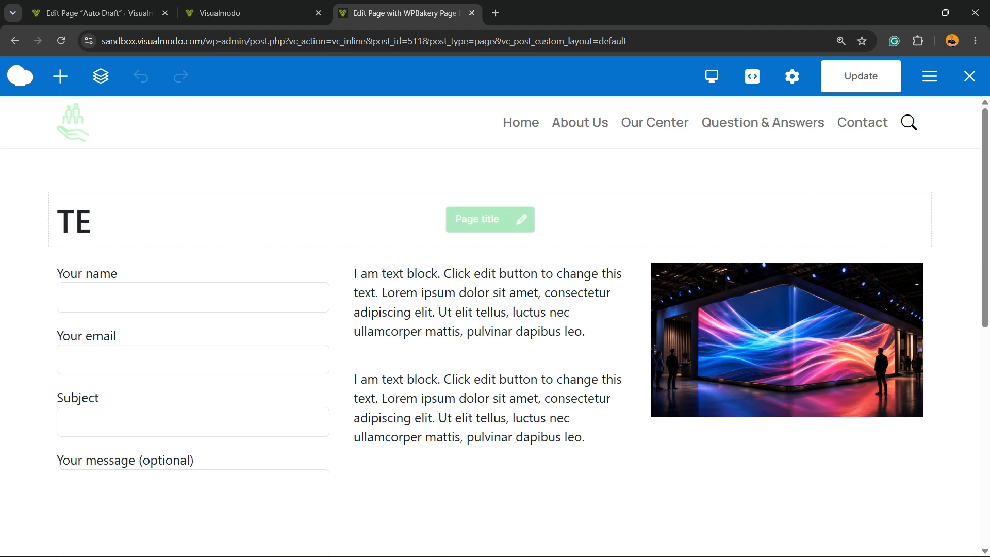